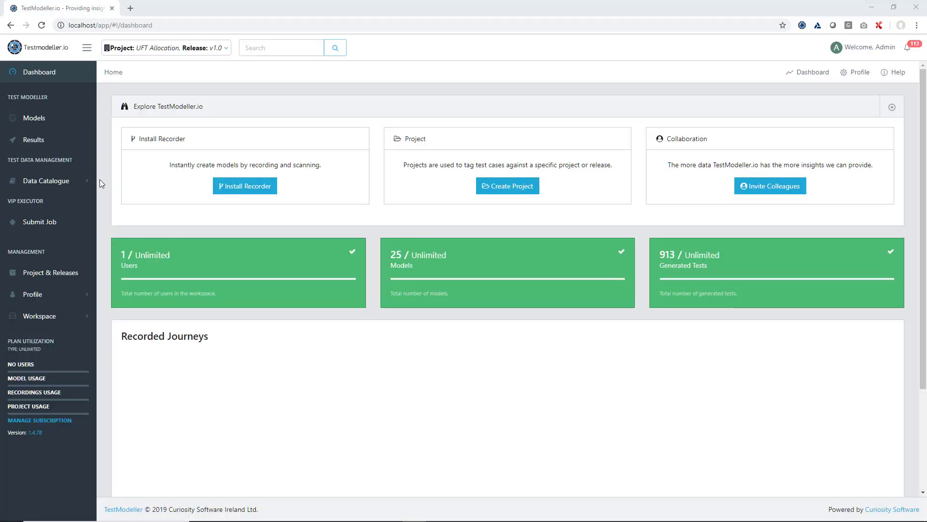
Open the SplendidCRM UAT data catalogue to review its test criteria.
click(74, 182)
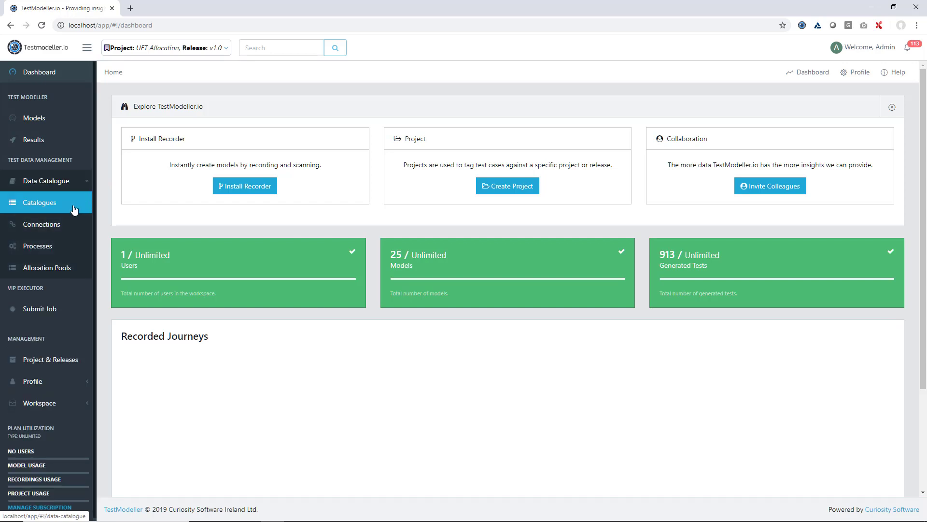
click(79, 208)
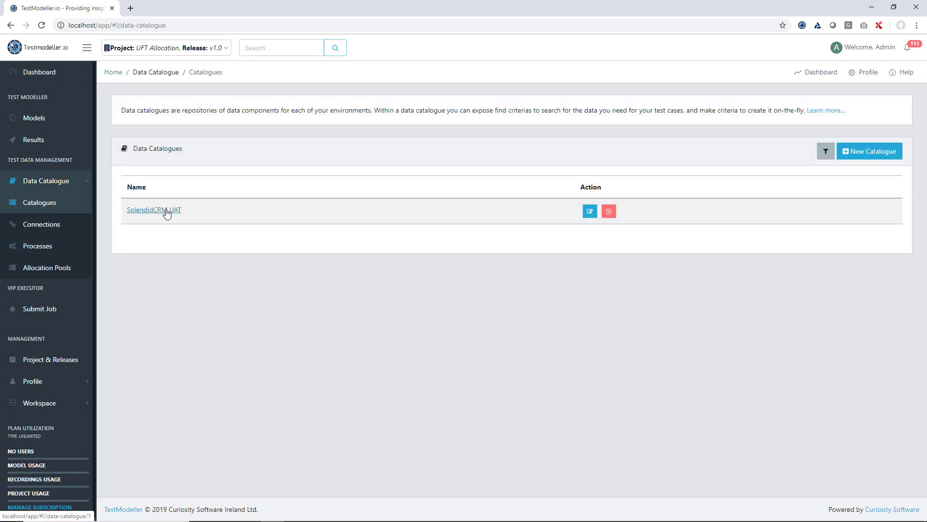
click(167, 211)
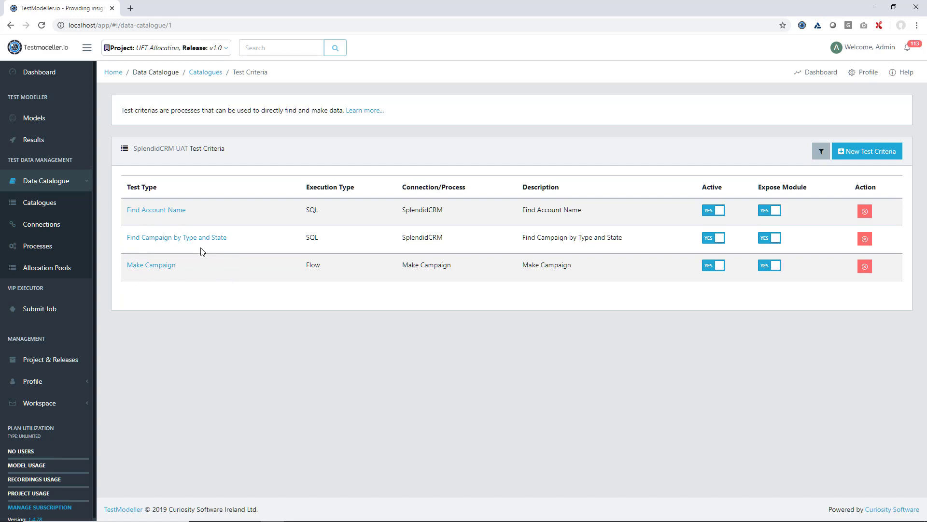
Open the Opportunity model from the Modules folder of the test models.
click(42, 121)
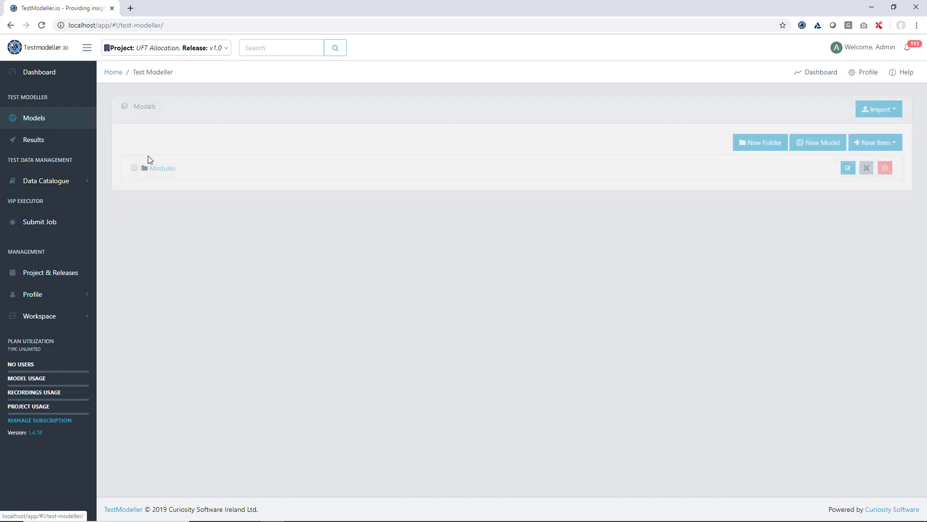
click(161, 172)
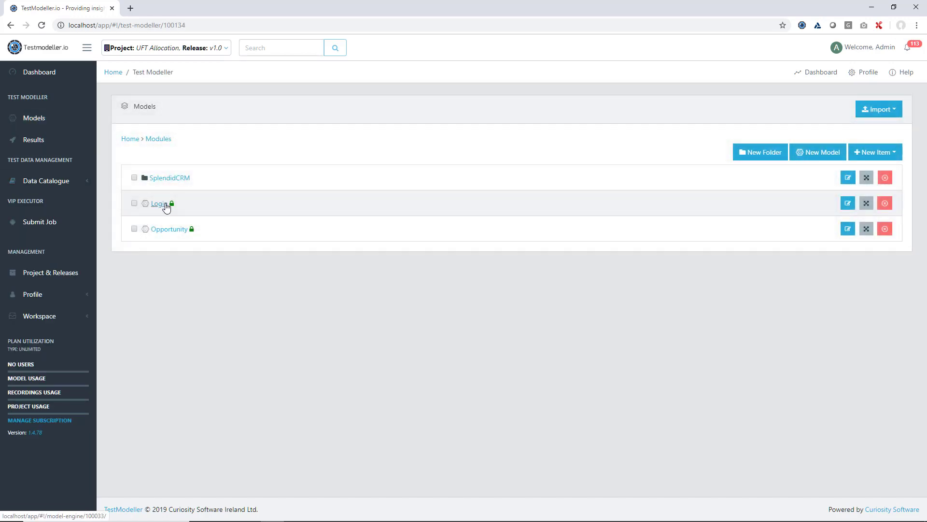
click(167, 229)
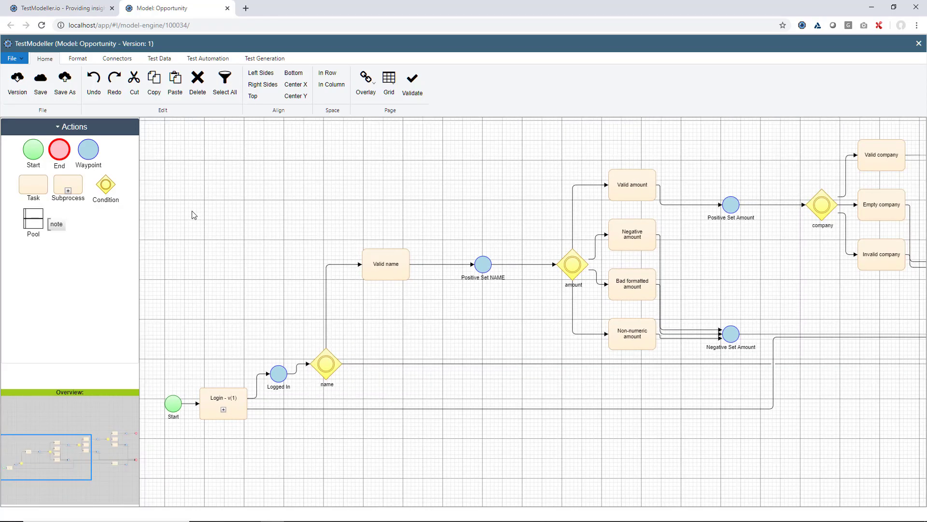
Show the test automation actions of the Positive Set Account waypoint.
click(221, 402)
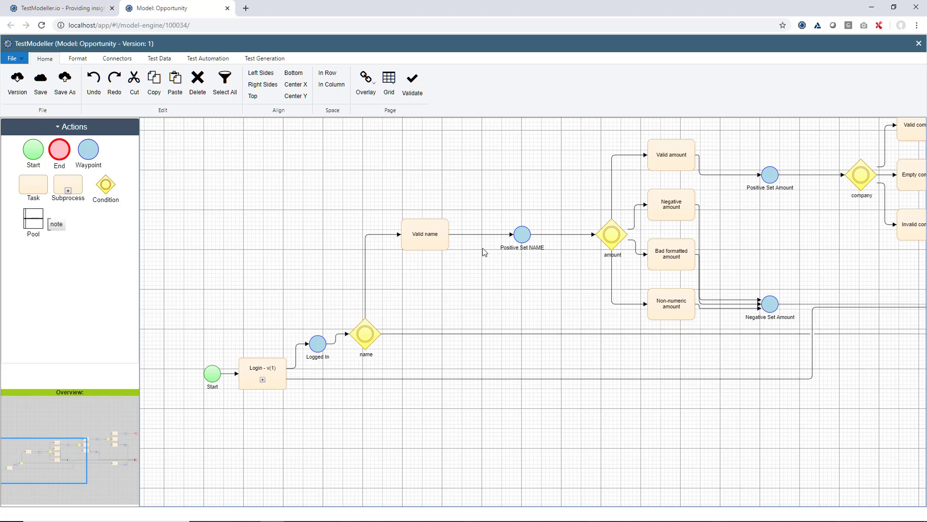
click(200, 60)
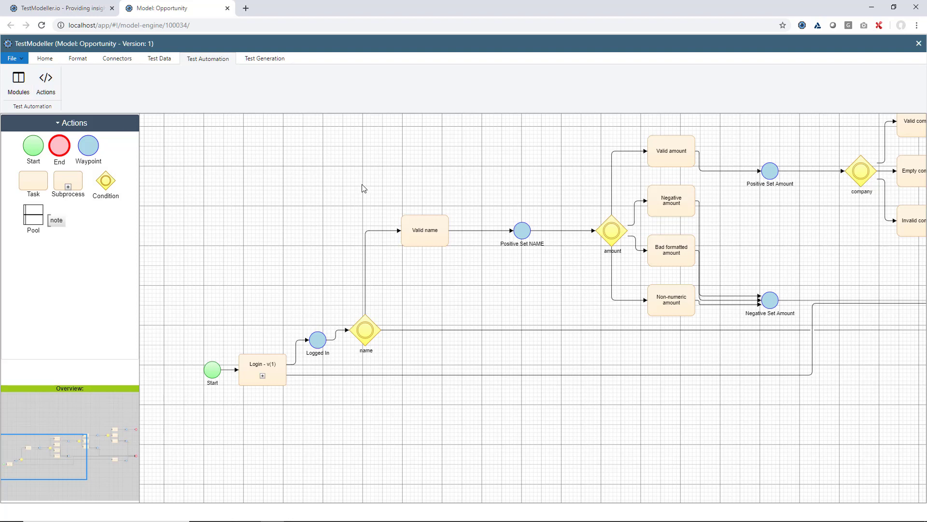
scroll(765, 179, right, 5)
scroll(764, 179, right, 2)
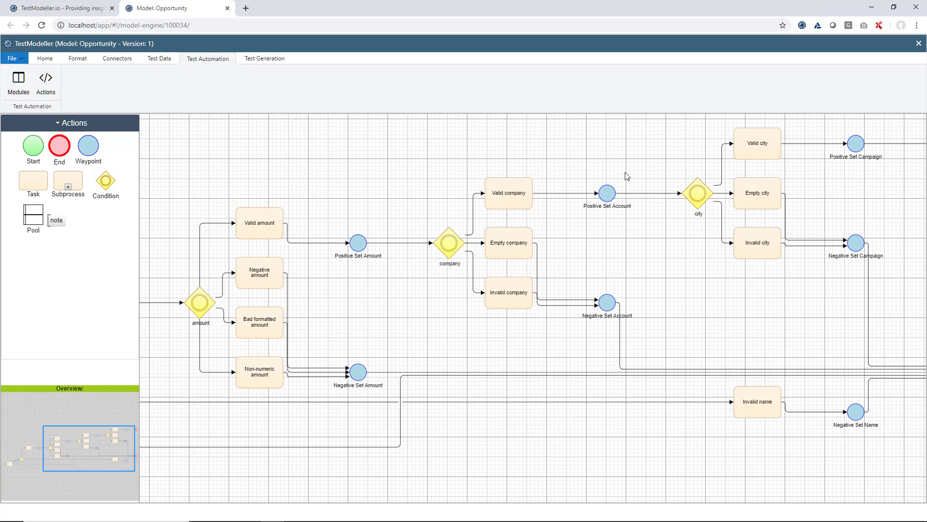
click(609, 197)
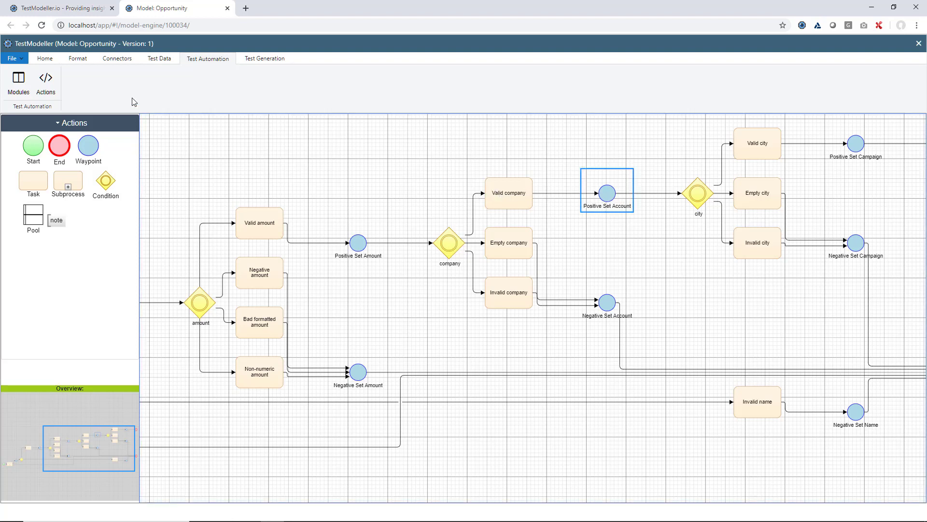
click(48, 83)
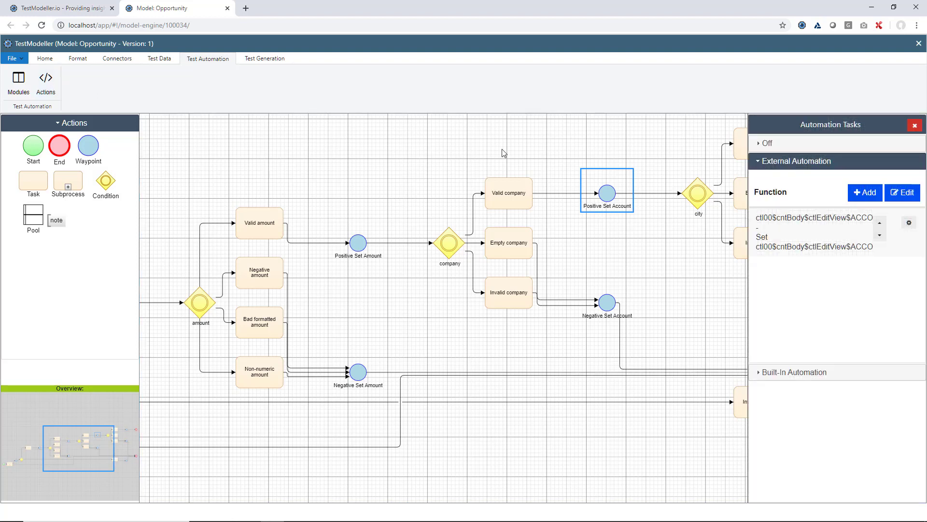
Add an automation function to Positive Set Account using the SplendidCRM UAT module and its Find Account Name function.
click(865, 192)
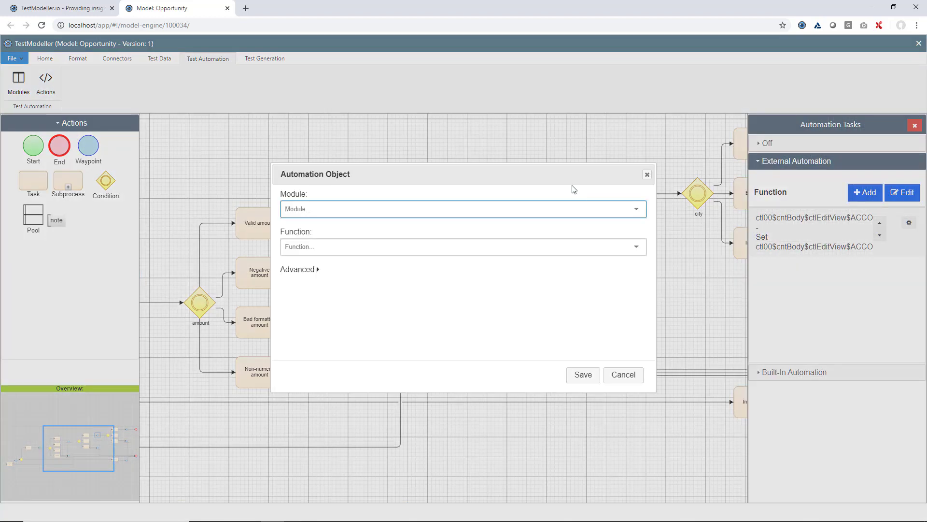
click(551, 209)
text(splendid)
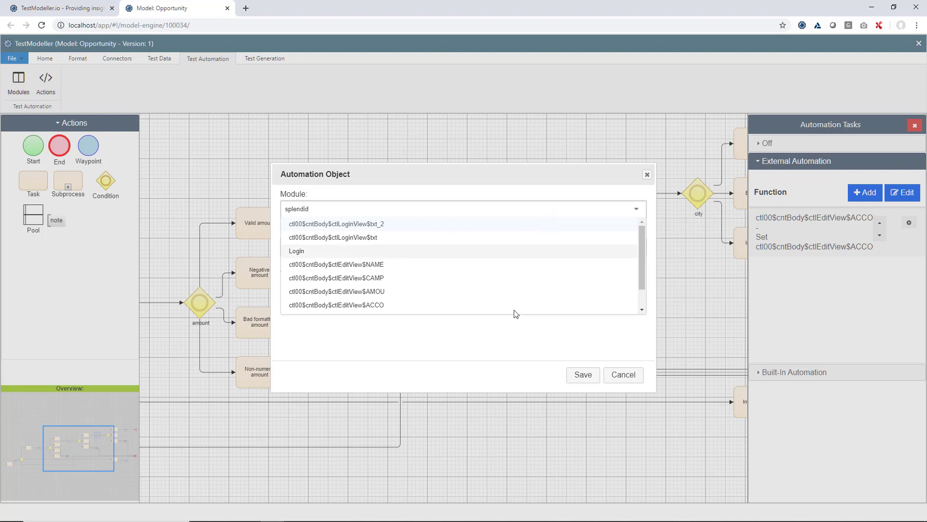
scroll(513, 311, down, 1)
click(475, 308)
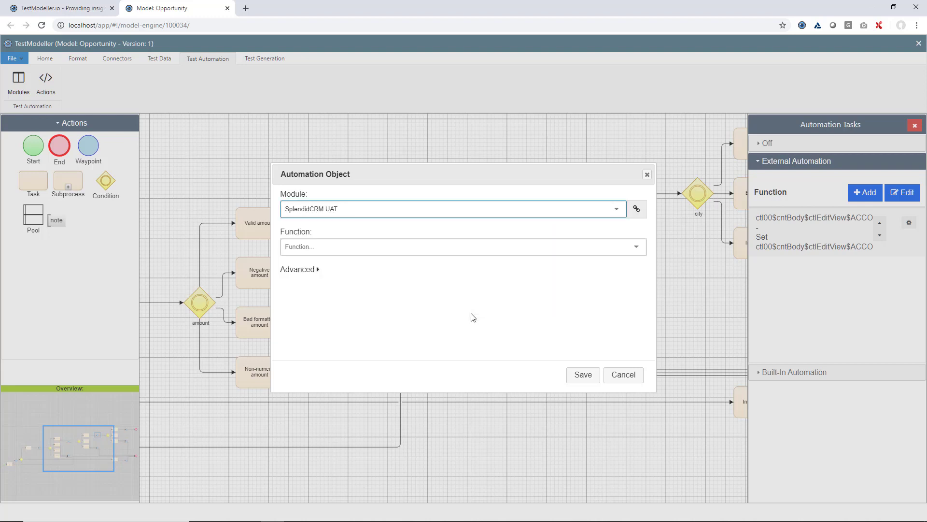
click(460, 250)
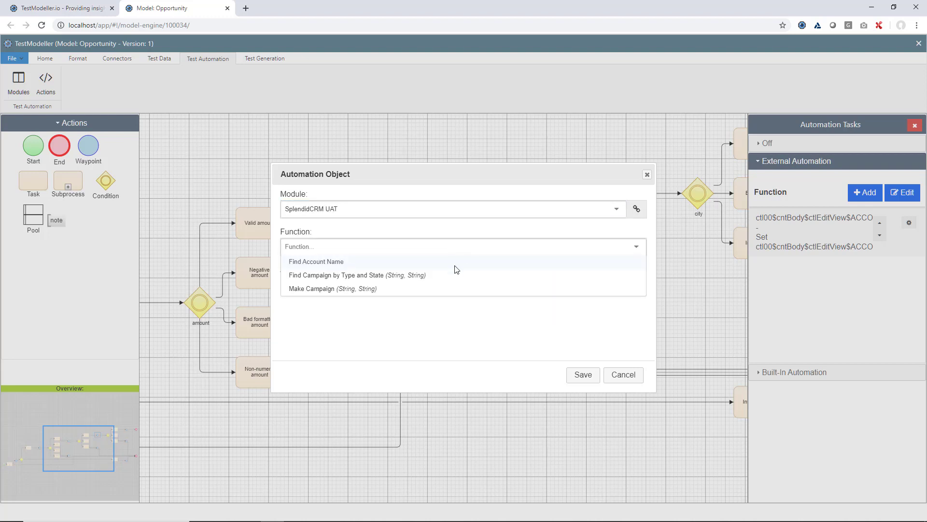
click(446, 263)
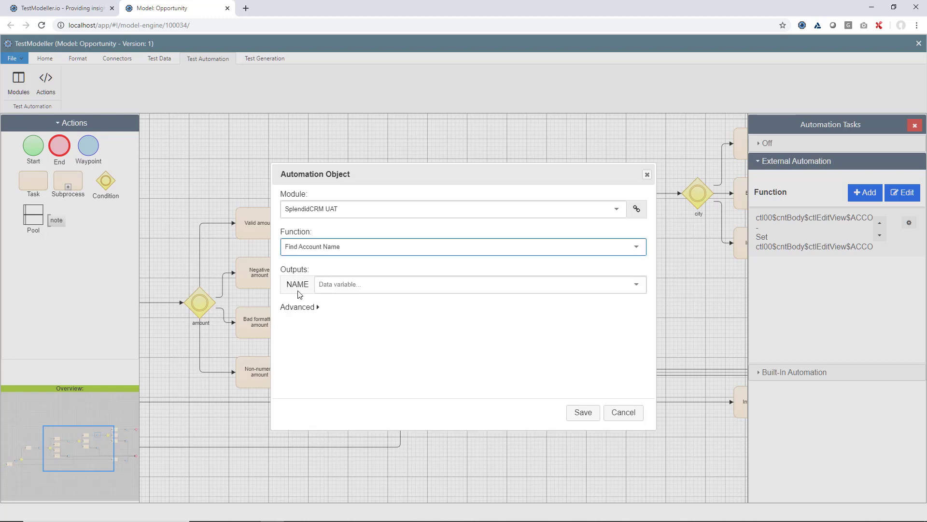
Assign the NAME output to ctl00$cntBody$ctlEditView$NAME, save the function and move it above the existing Set action.
click(387, 287)
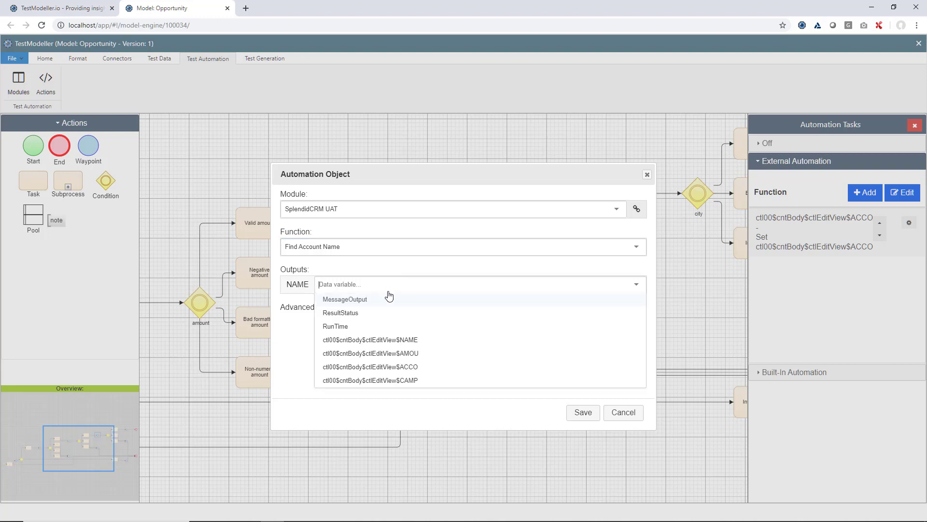
click(372, 339)
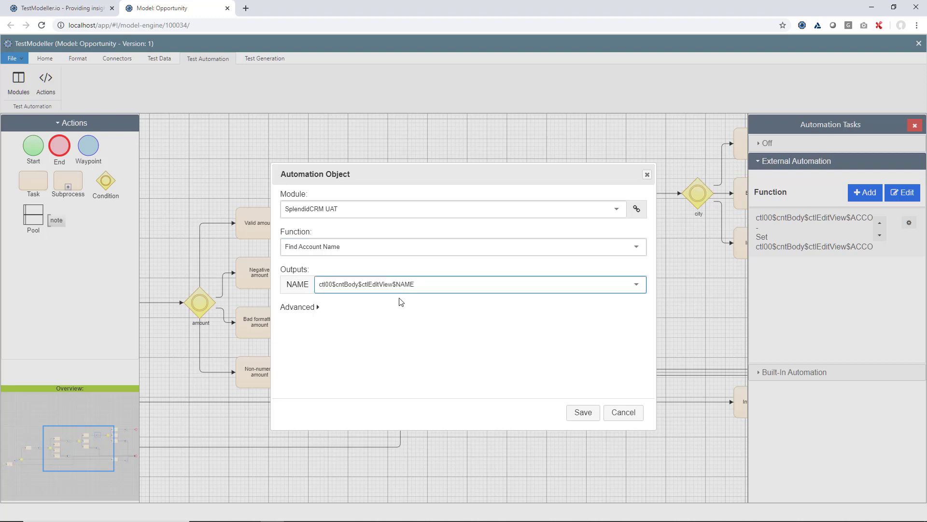
click(583, 413)
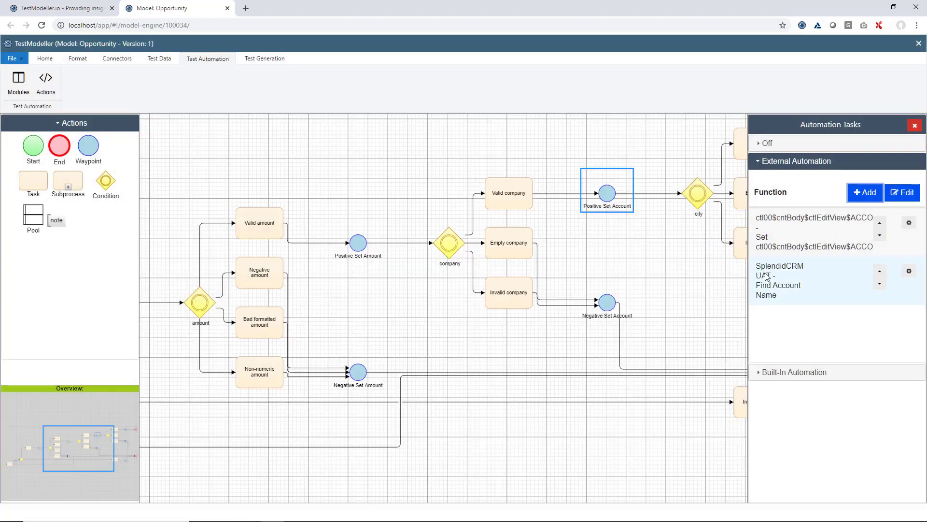
click(879, 271)
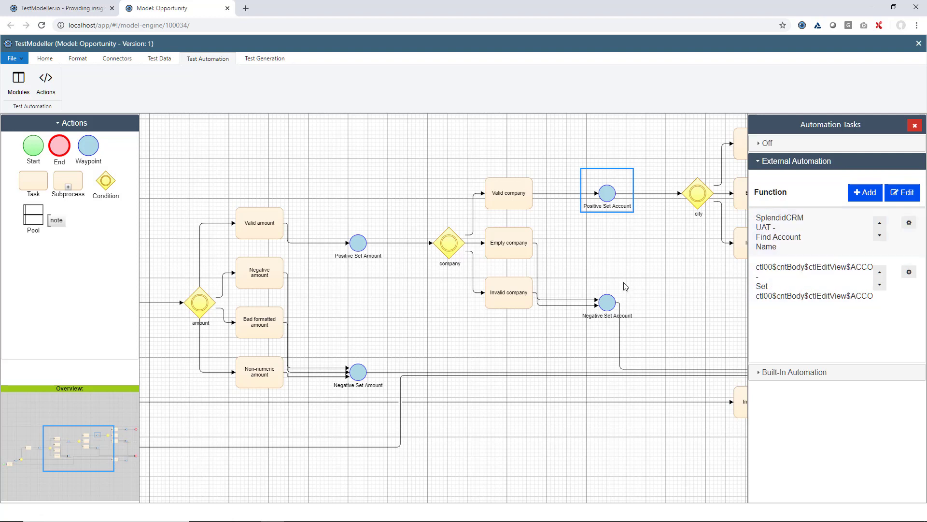
Select the Positive Set Campaign waypoint just before the End node.
scroll(626, 287, right, 15)
scroll(626, 286, up, 2)
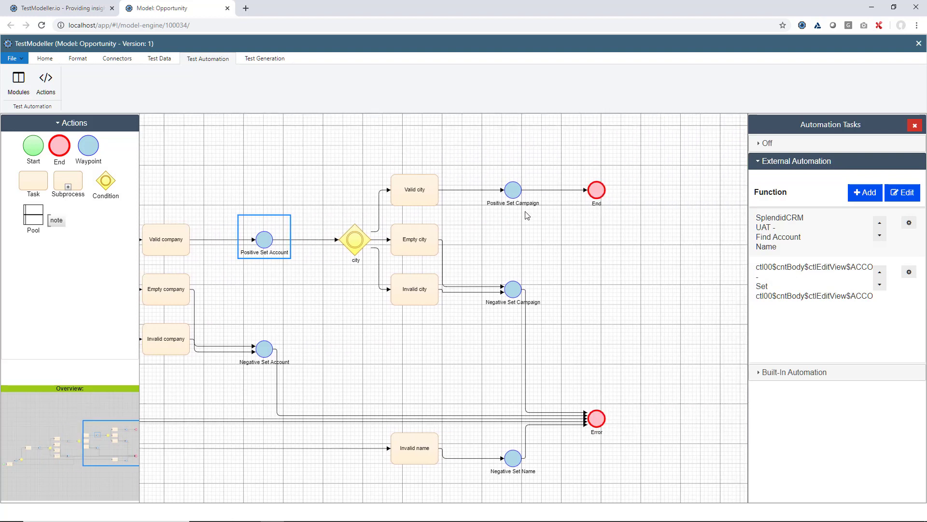
click(513, 198)
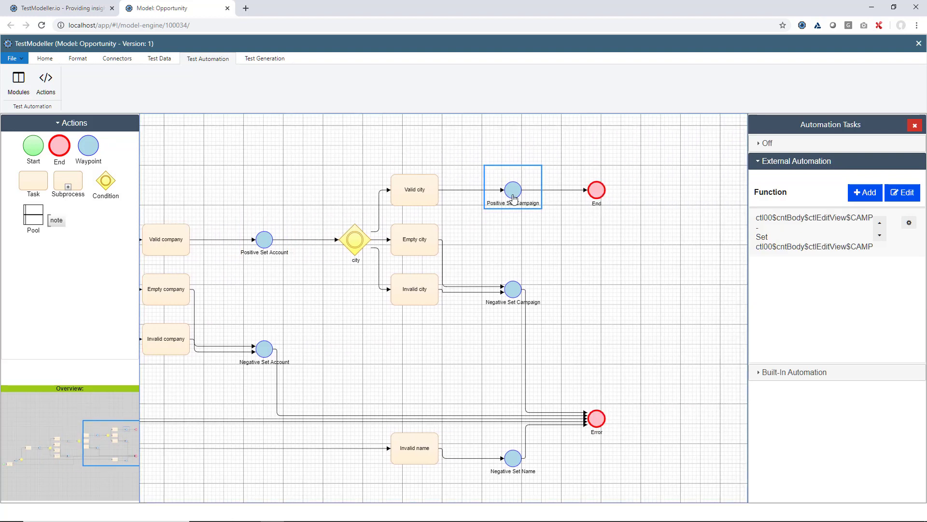
Add a test data model variable named CampaignType with the default value Mail.
click(160, 58)
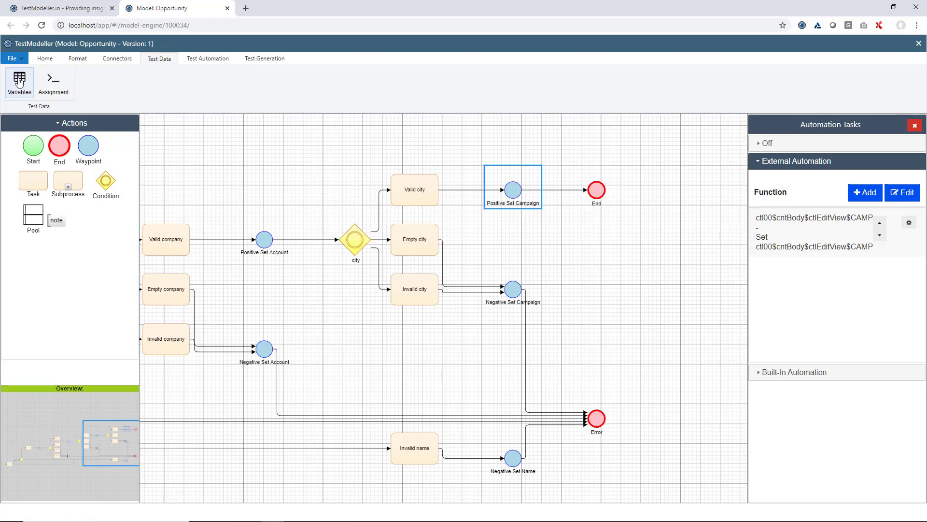
click(19, 82)
click(752, 114)
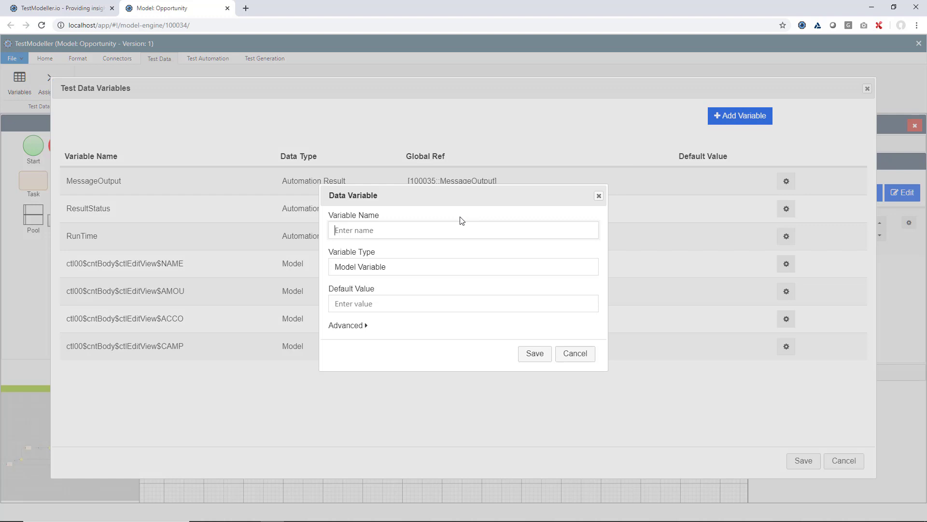
text(CampaignType)
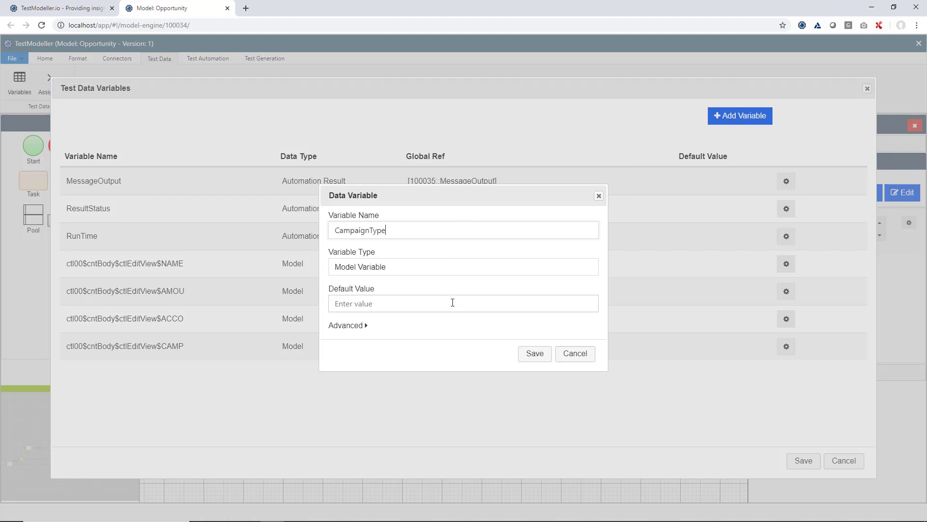
click(452, 302)
text(Mail)
click(534, 352)
Add a model variable named CampaignState with the default value Active and save the test data variables.
click(745, 115)
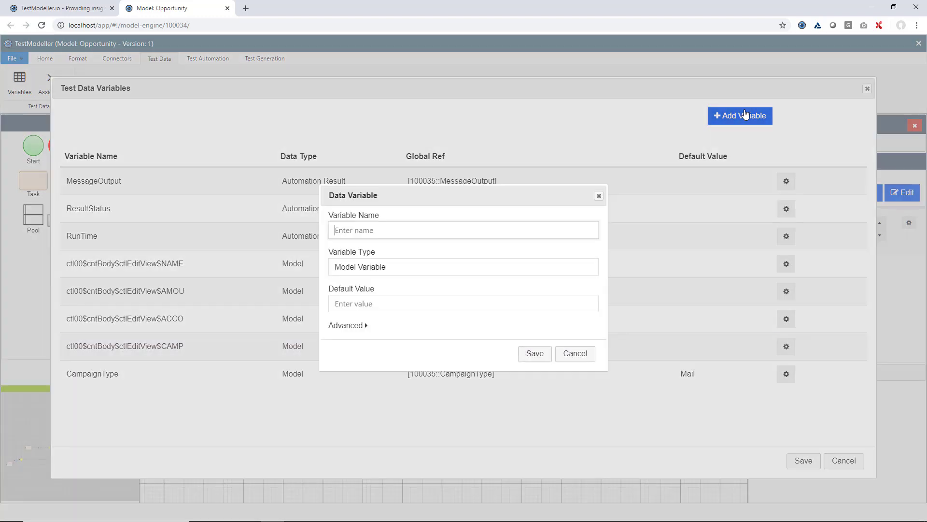
text(CampaignState)
click(540, 305)
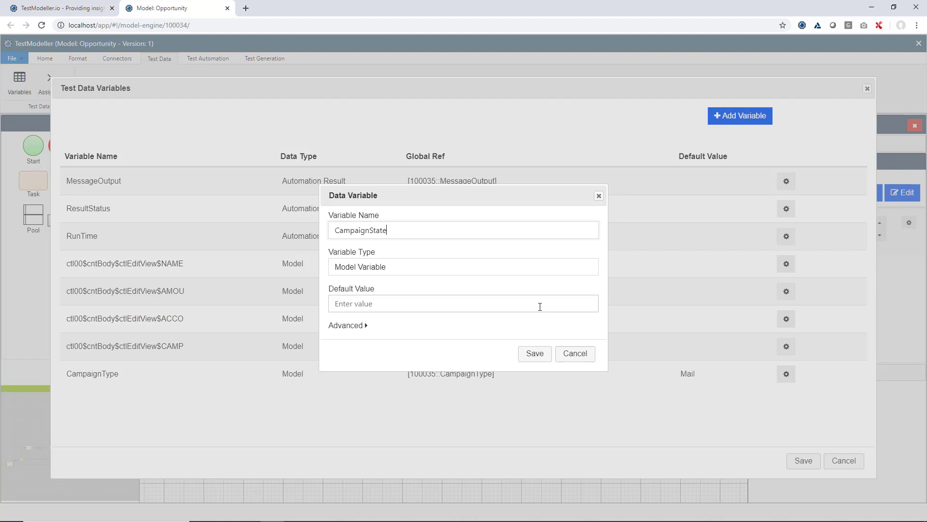
text(Active)
click(535, 353)
click(803, 461)
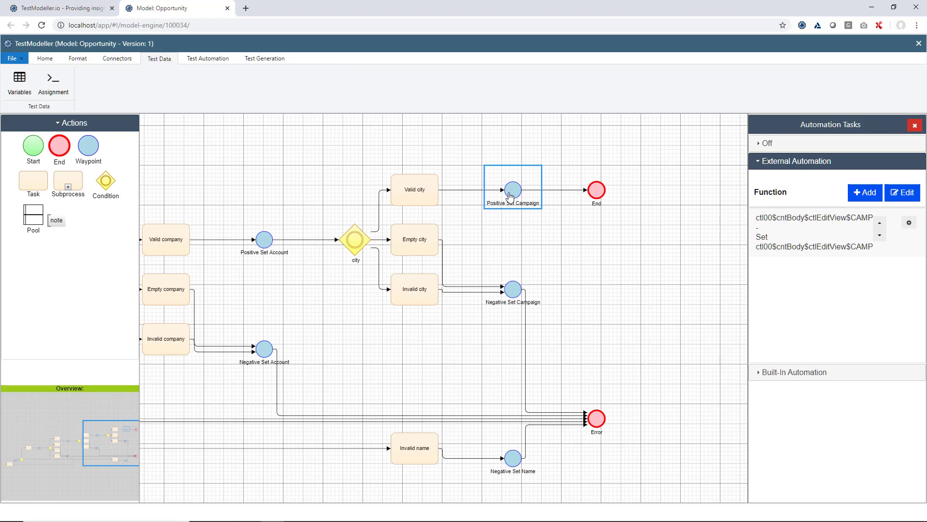
Add an automation function to Positive Set Campaign using the SplendidCRM UAT module and Find Campaign by Type and State.
click(863, 193)
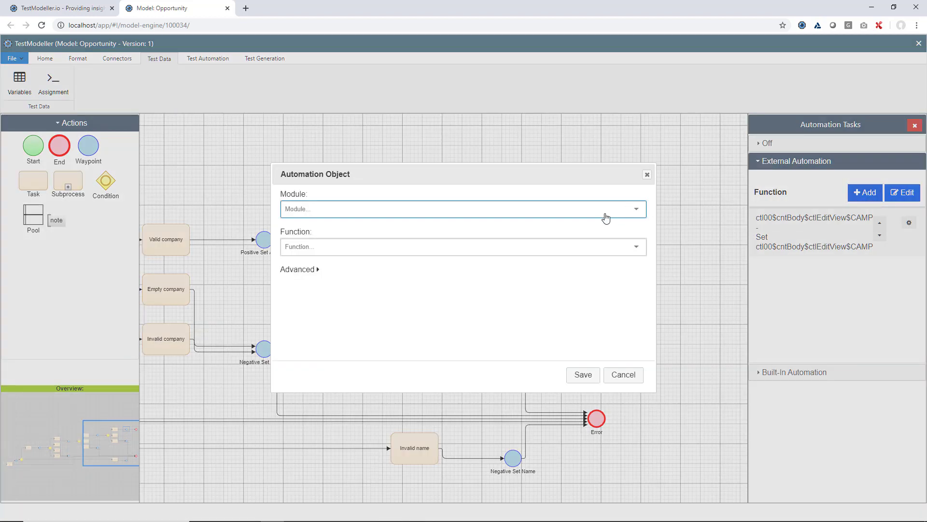
click(606, 213)
text(sp)
scroll(540, 264, down, 1)
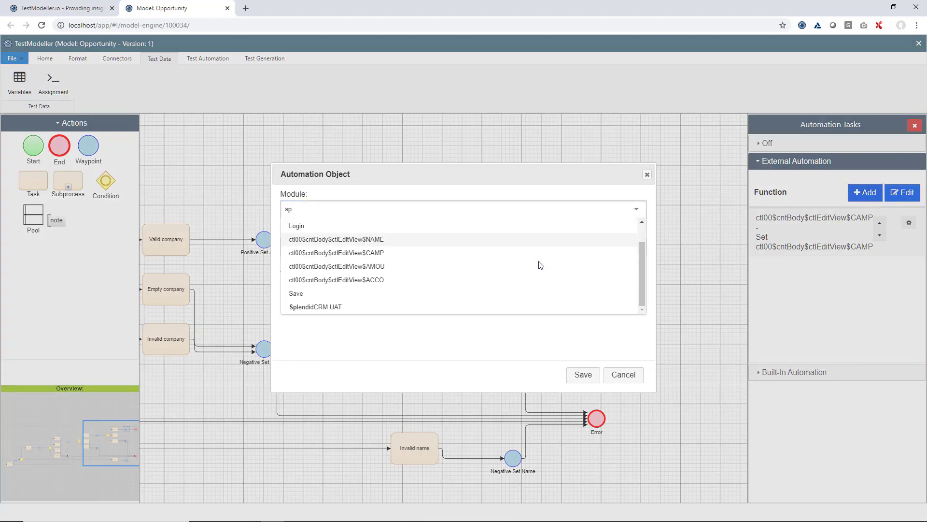
click(500, 308)
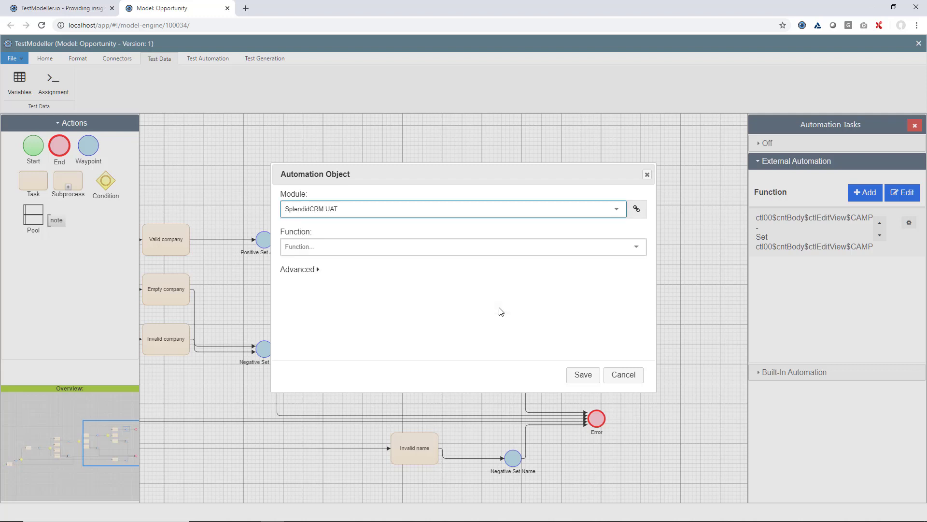
click(455, 246)
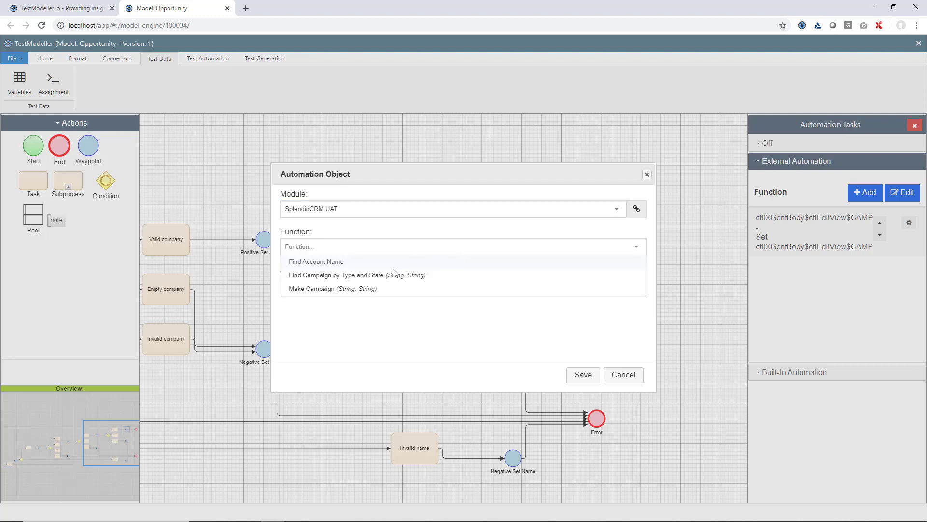
click(387, 275)
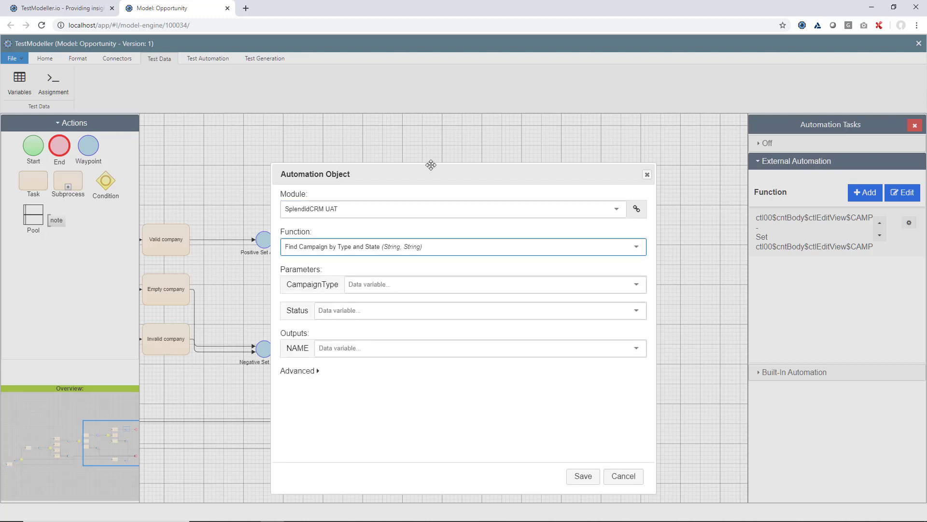
Map the campaign function's CampaignType parameter to the CampaignType variable and its Status parameter to CampaignState.
drag(438, 171, 446, 104)
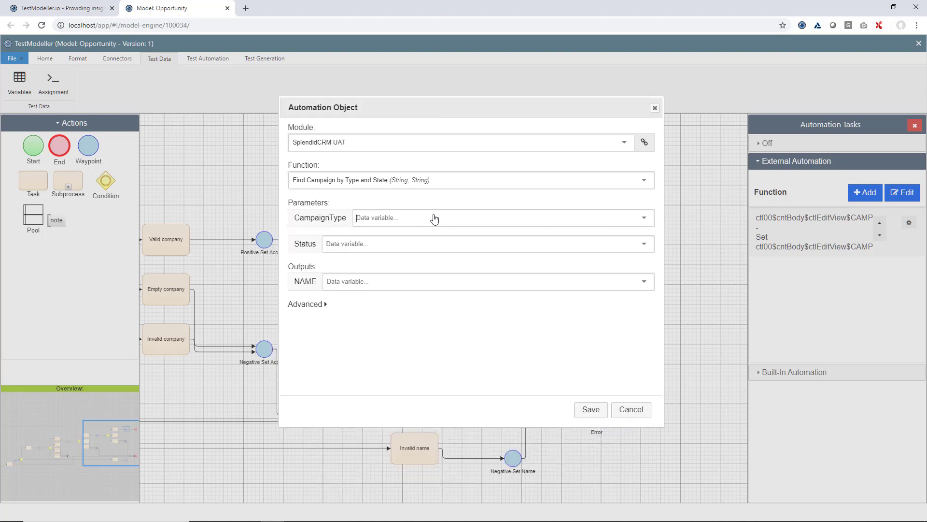
click(435, 215)
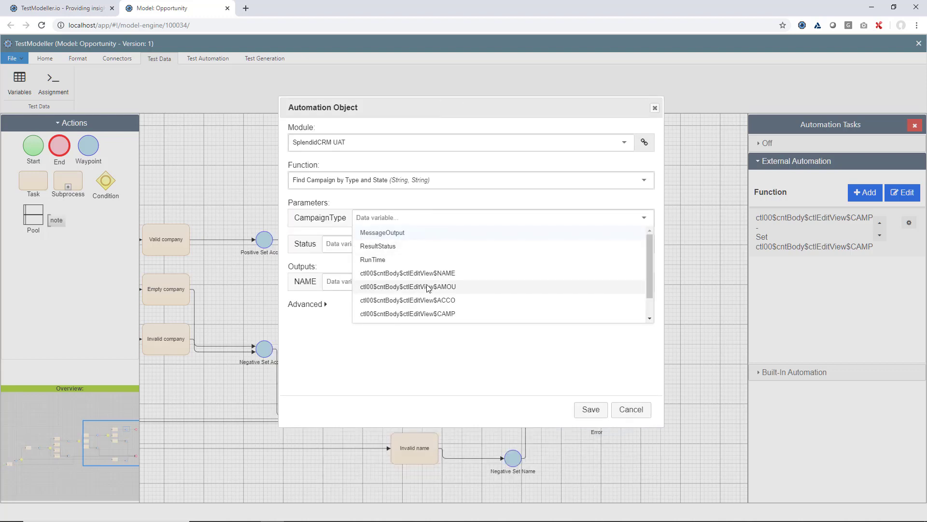
scroll(653, 304, down, 1)
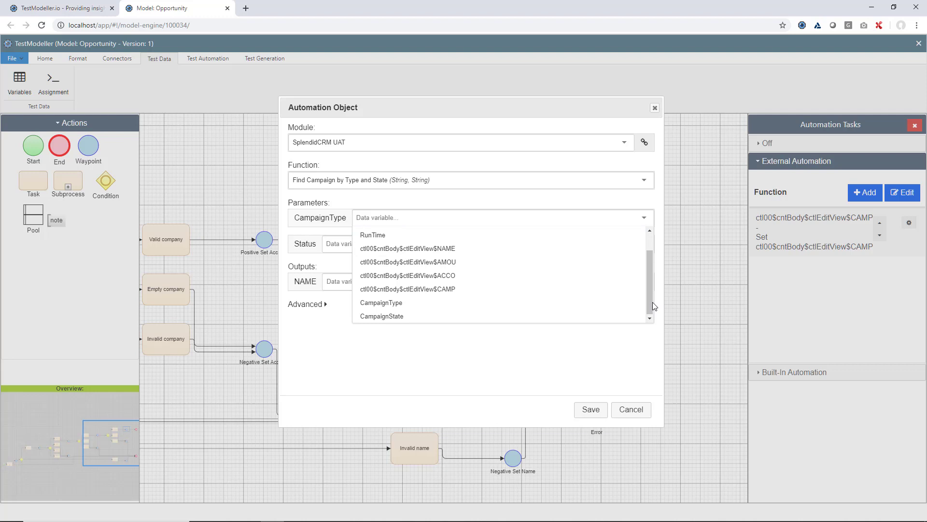
click(579, 302)
click(544, 250)
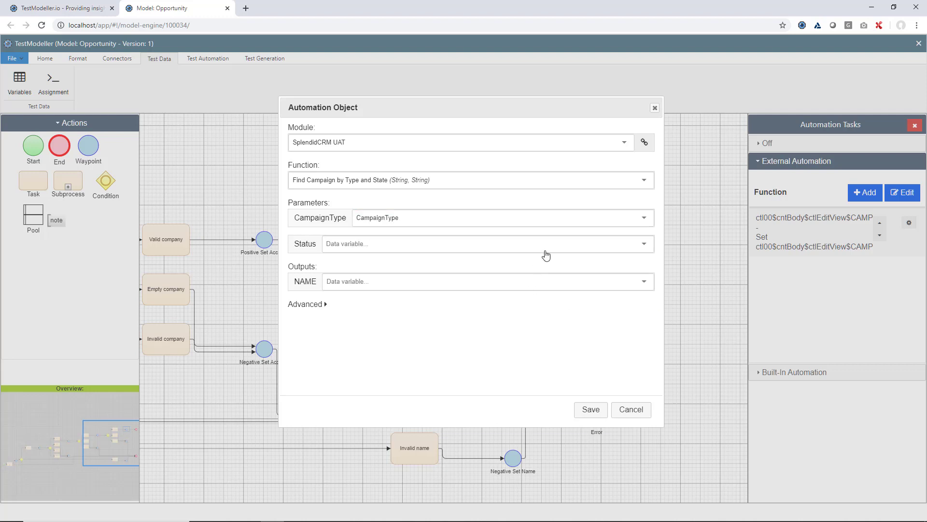
scroll(652, 338, down, 1)
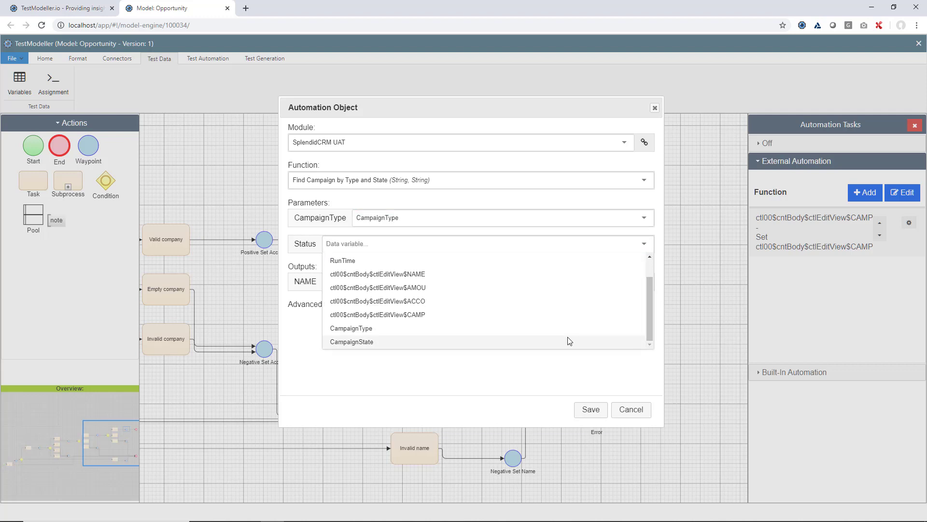
click(569, 342)
Map the NAME output to ctl00$cntBody$ctlEditView$CAMP, save the function and place it above the existing Set campaign function.
click(408, 281)
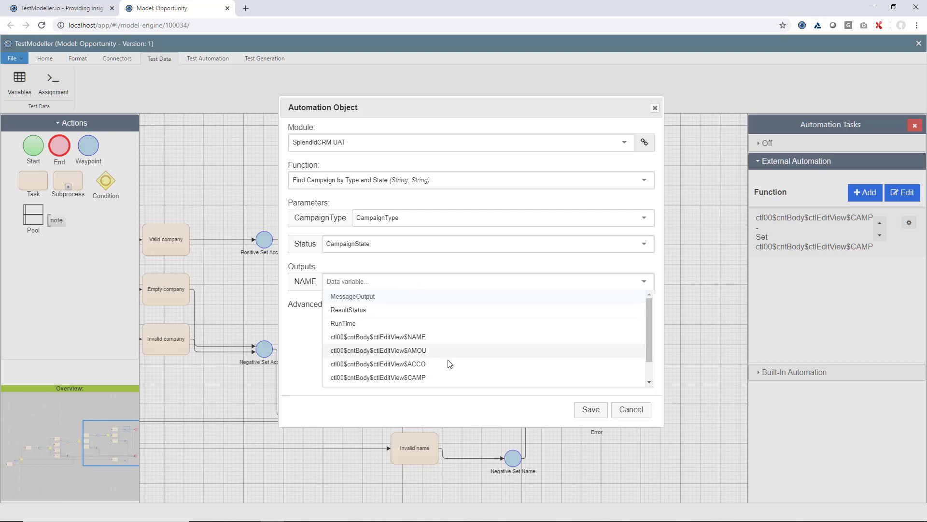
click(548, 378)
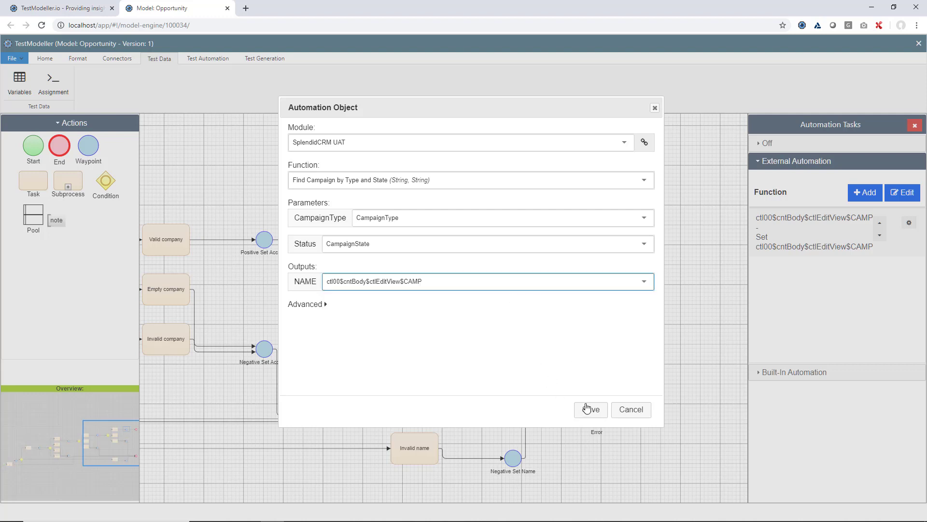
click(589, 409)
click(879, 281)
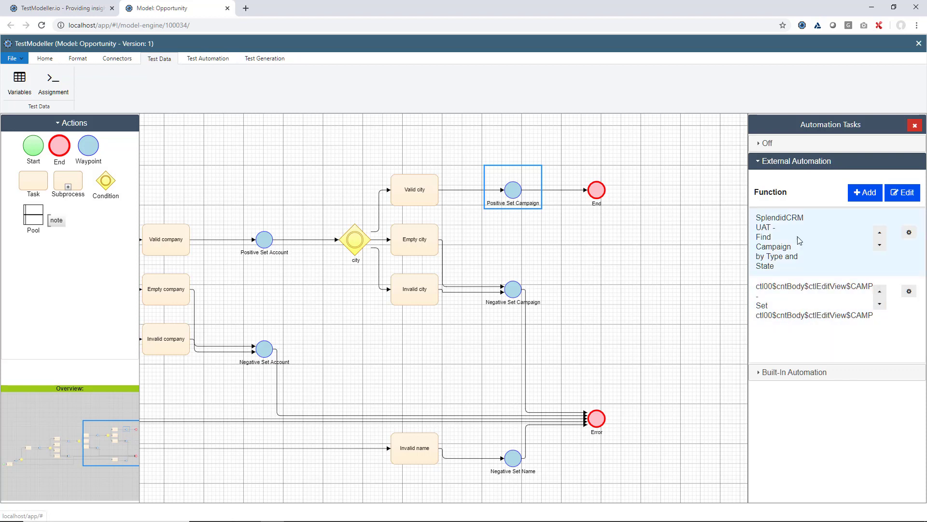
Save the Opportunity model and generate its test cases with the Default Profile.
click(45, 58)
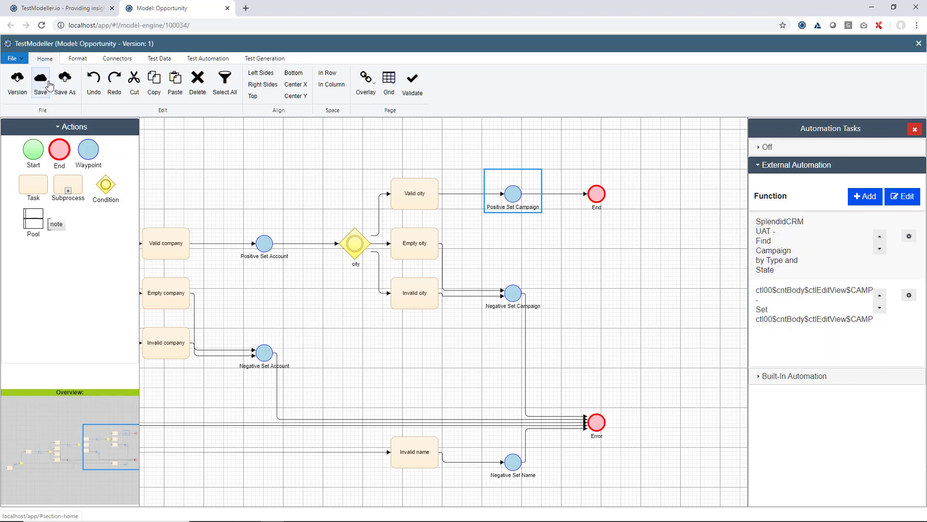
click(41, 82)
click(353, 296)
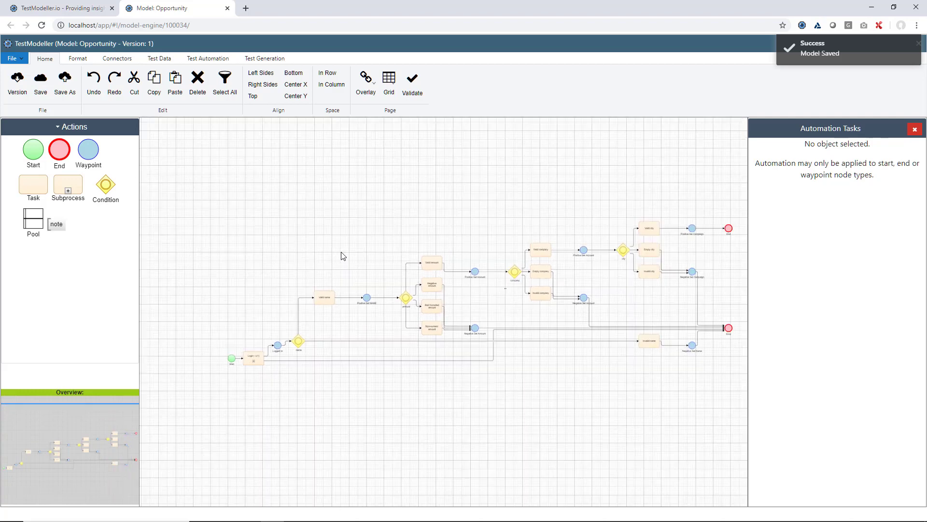
click(265, 58)
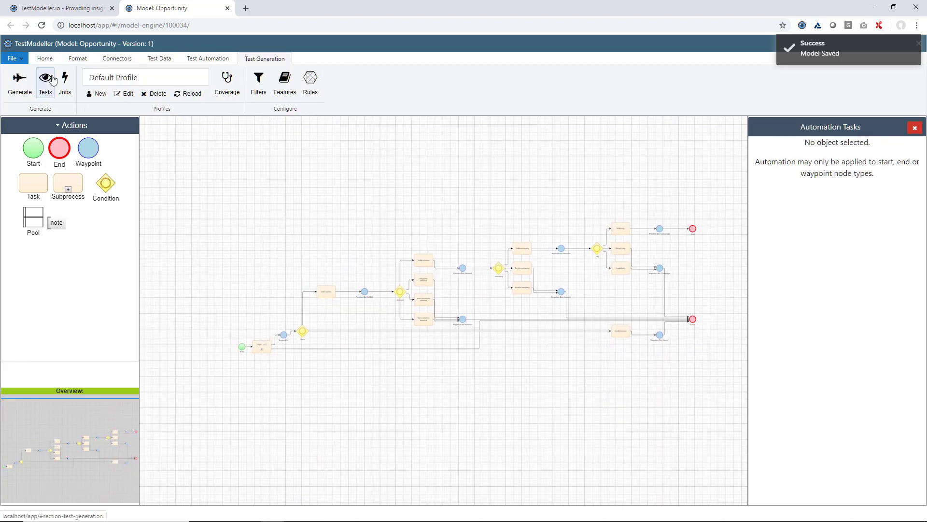
click(24, 81)
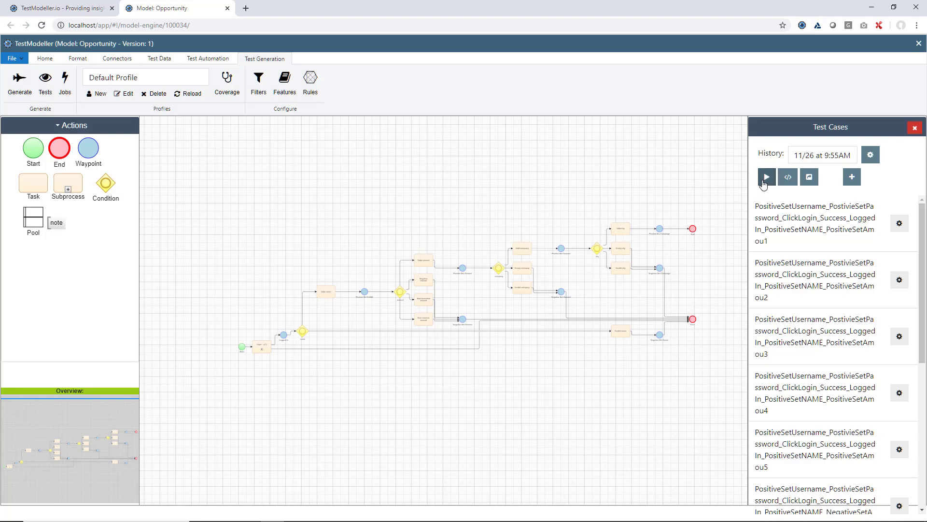
Execute the test suite with the CreateTestsAllocate process, the UFT Allocation code template and the SplendidUAT UFT allocation pool.
click(766, 179)
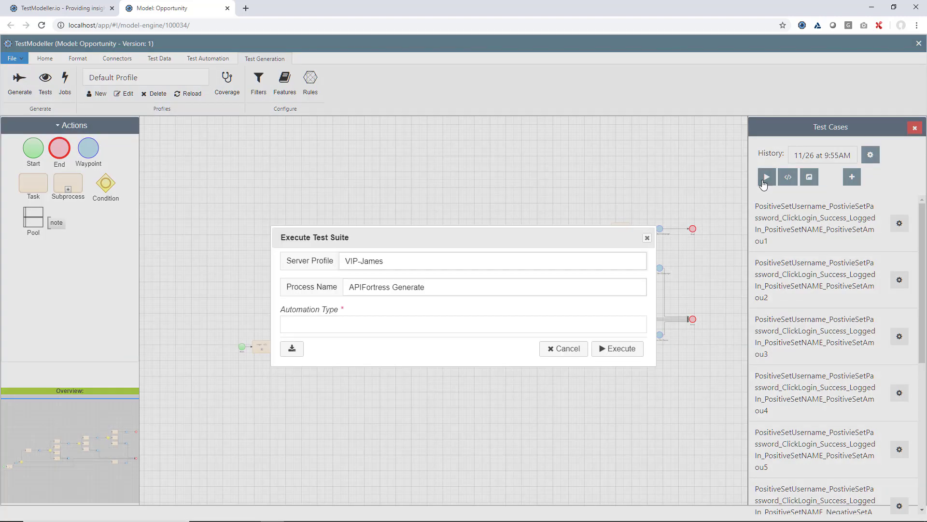
click(492, 296)
click(482, 316)
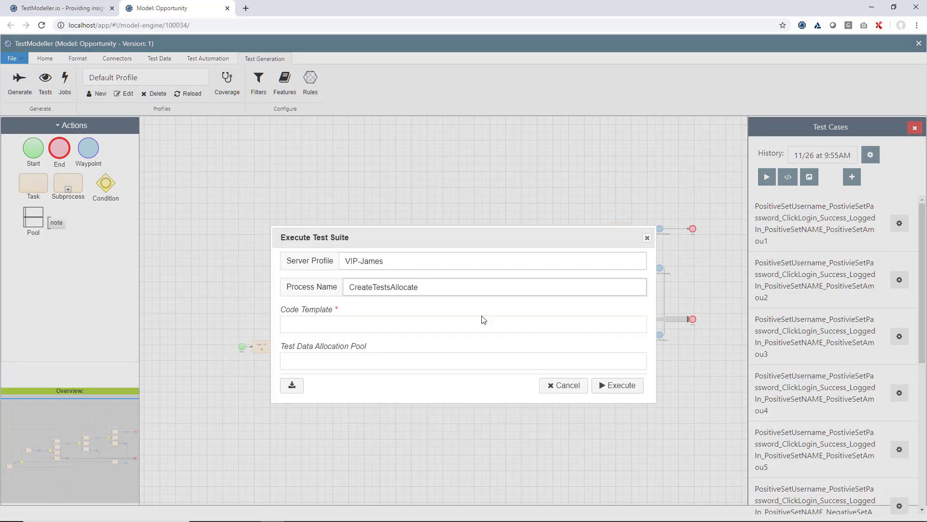
click(429, 324)
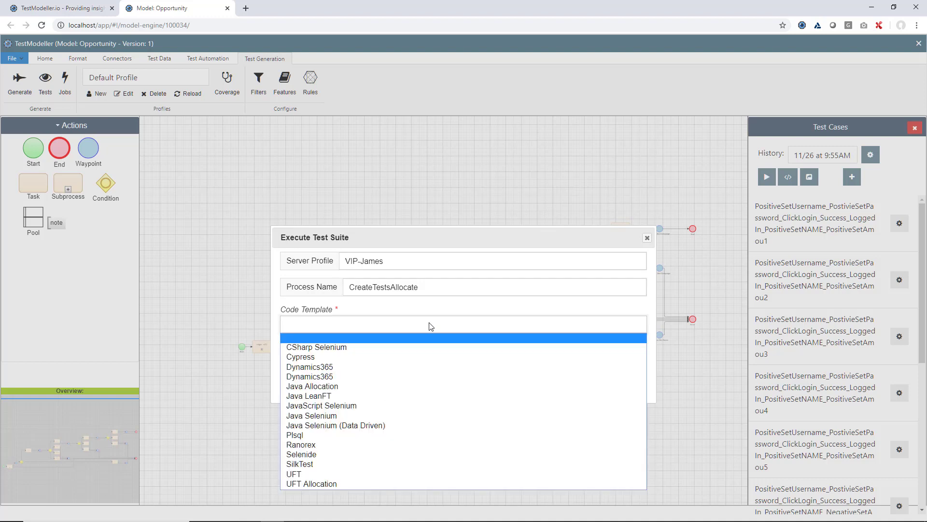
click(376, 483)
click(400, 362)
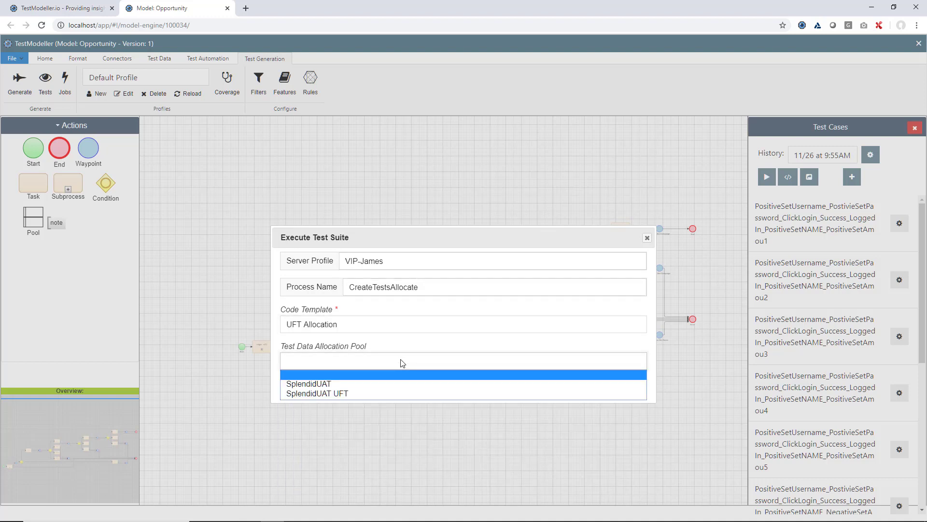
click(398, 394)
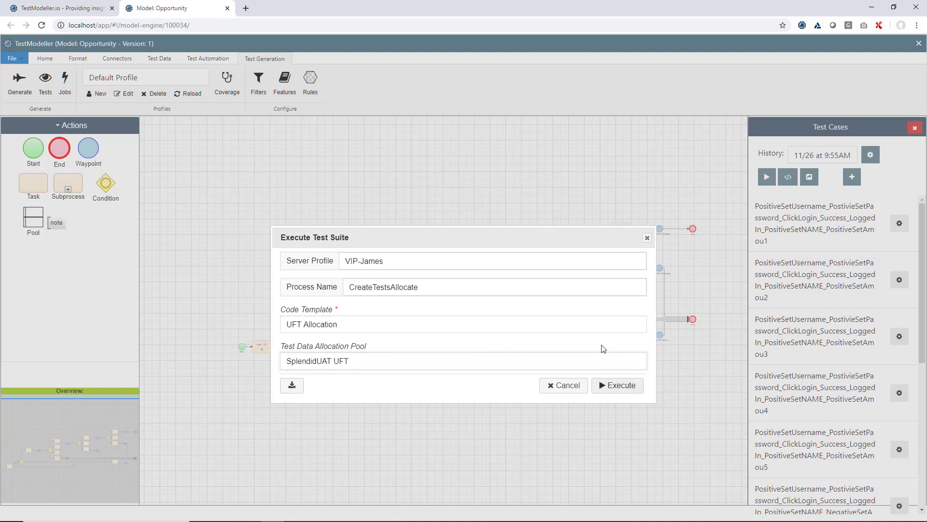
drag(567, 236, 565, 153)
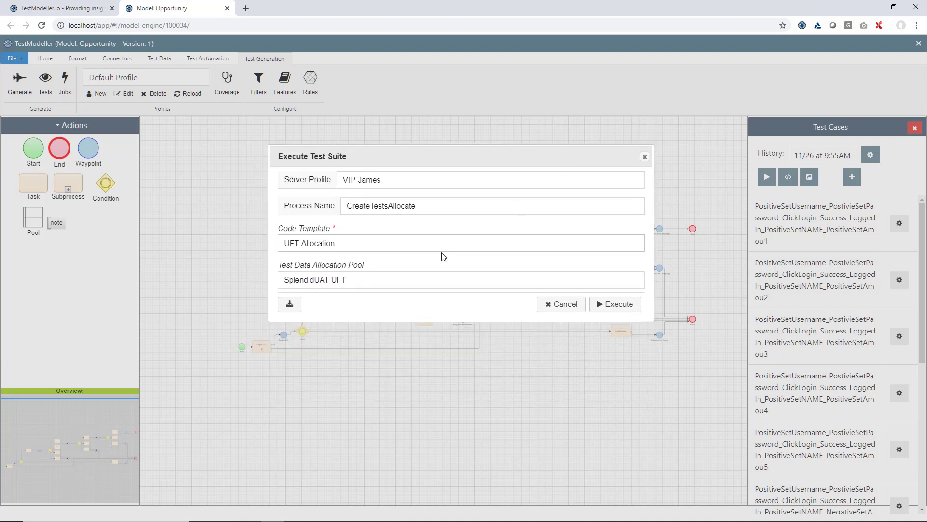
click(614, 308)
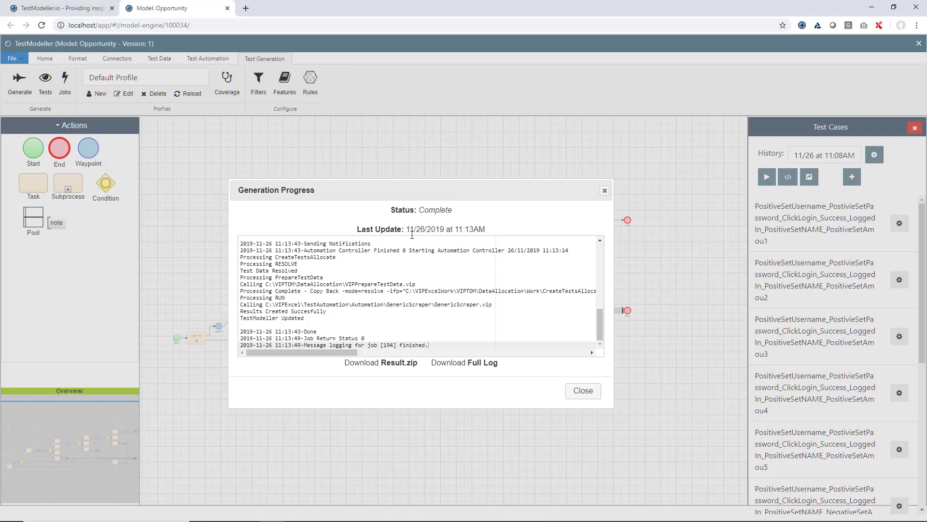
Open the allocated tests of the SplendidUAT UFT allocation pool in the Data Catalogue.
click(62, 7)
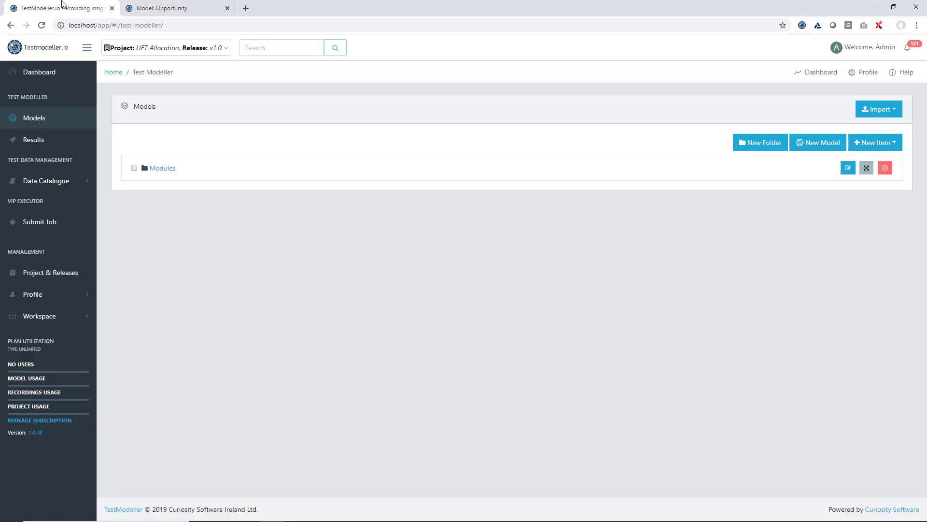
click(62, 180)
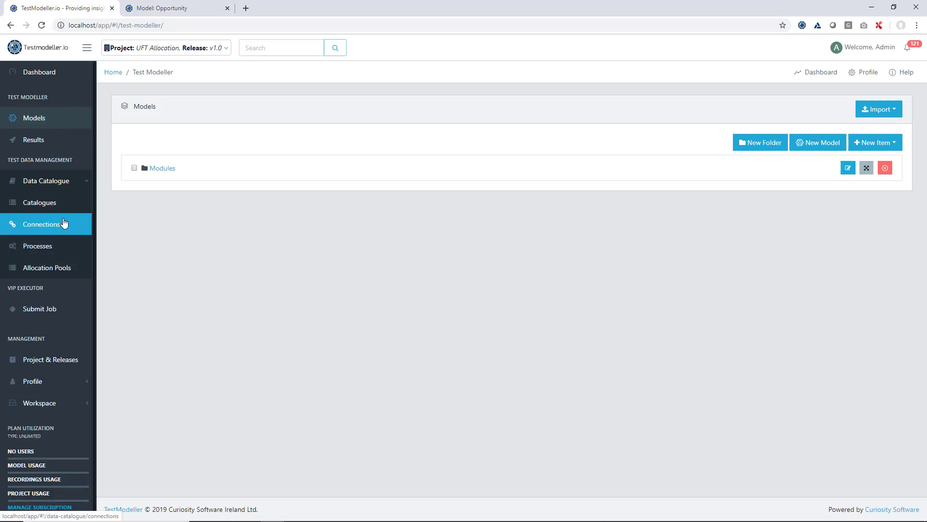
click(70, 267)
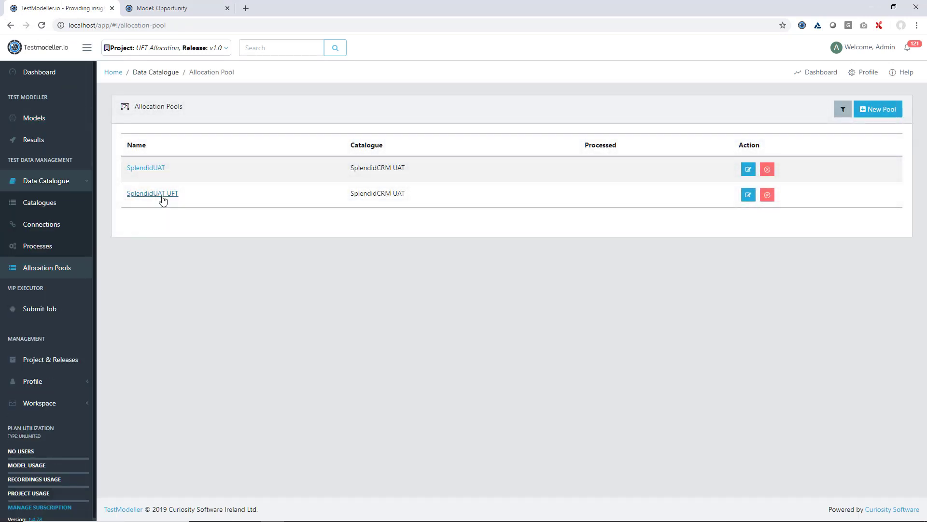
click(162, 194)
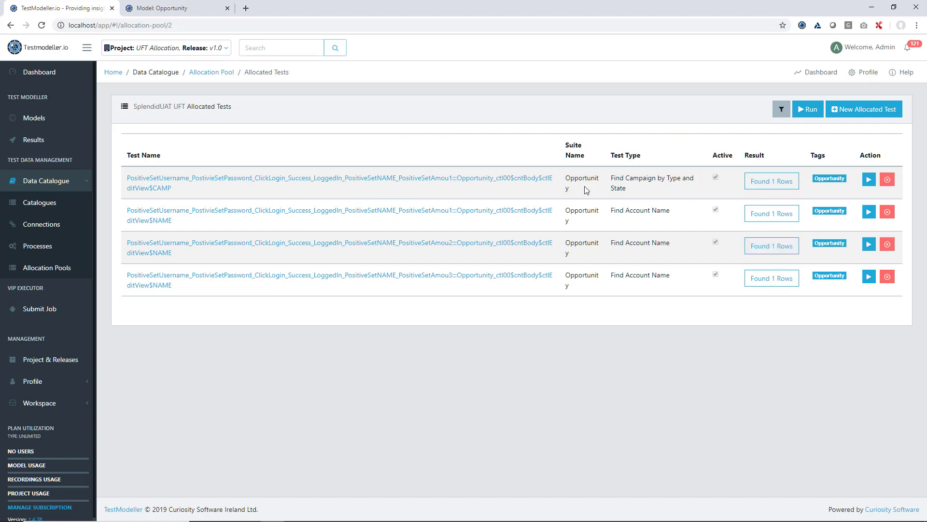
Review the parameters and result of the allocated test that uses Find Campaign by Type and State.
click(498, 185)
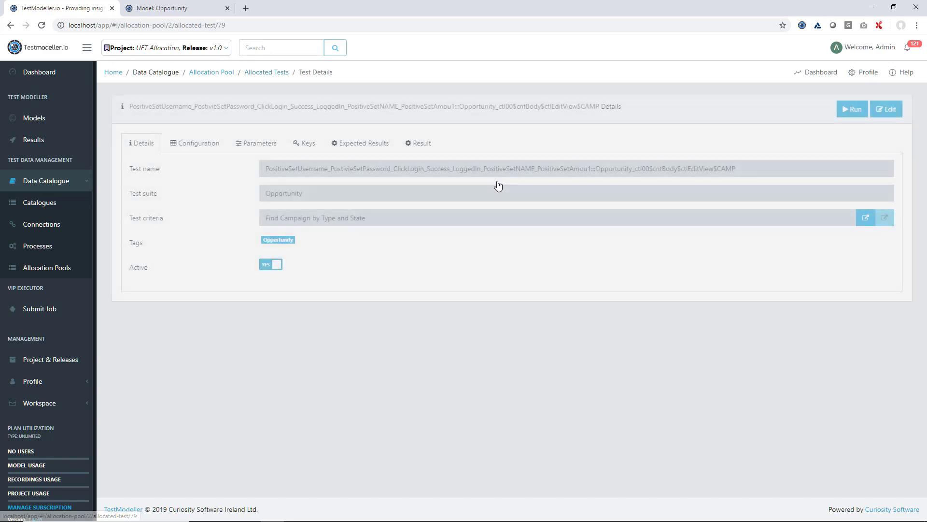
click(272, 146)
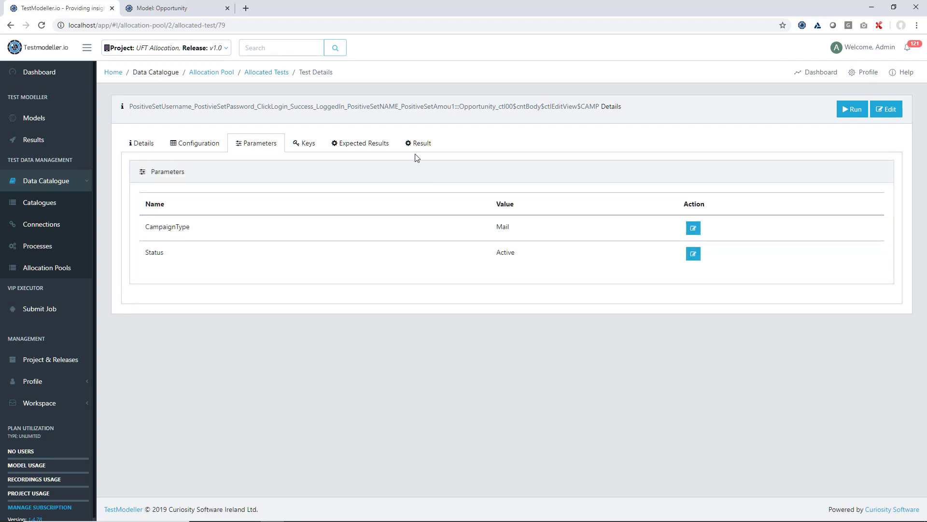
click(410, 142)
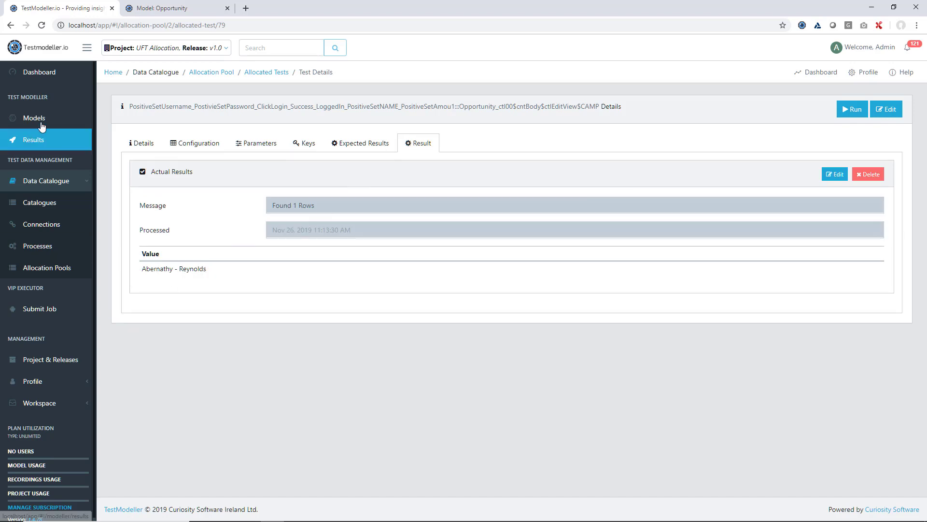
Return to the allocated tests and check the values found for the Find Account Name tests.
click(257, 72)
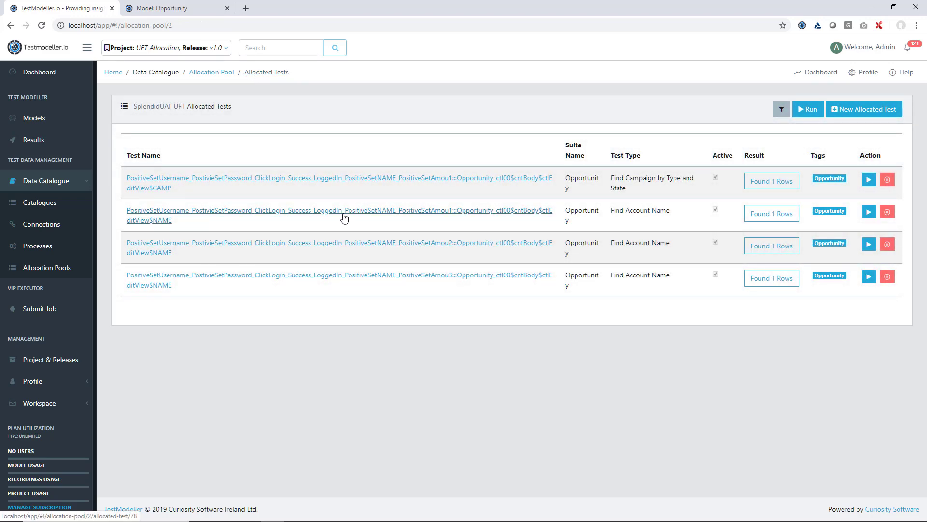
click(770, 213)
click(769, 279)
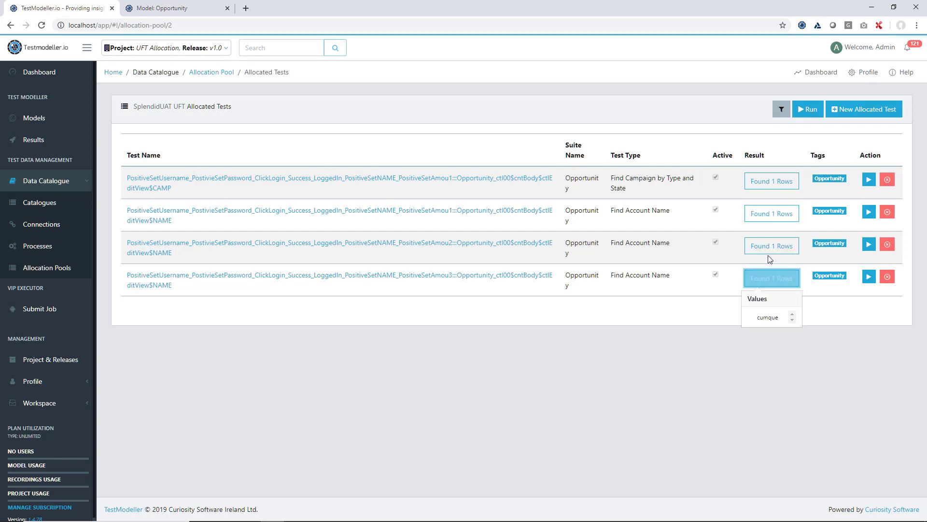
click(770, 246)
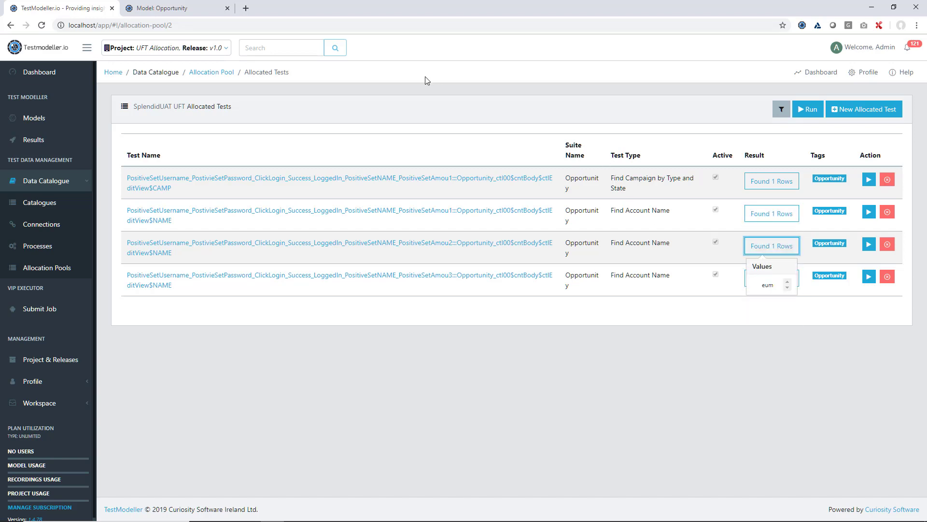
Return to the Opportunity model, dismiss the generation progress and refresh the test case list.
click(170, 5)
click(583, 390)
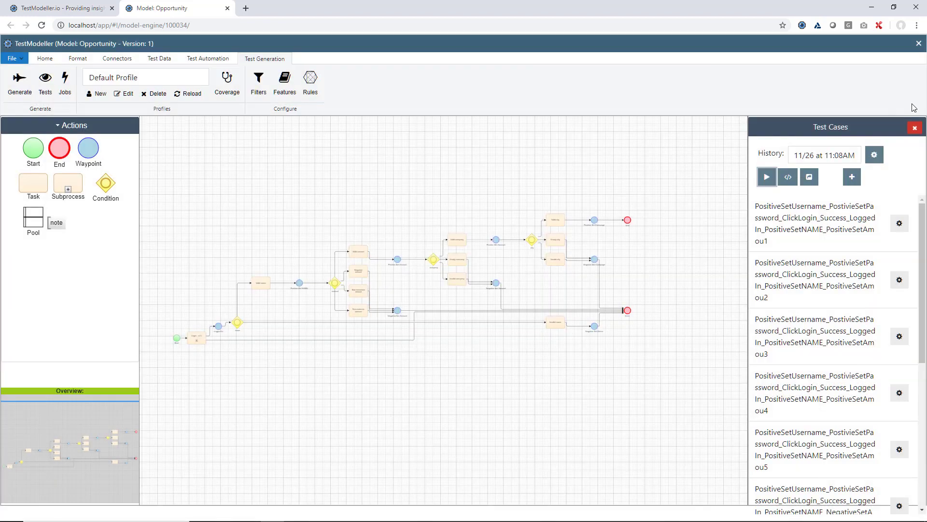
click(876, 157)
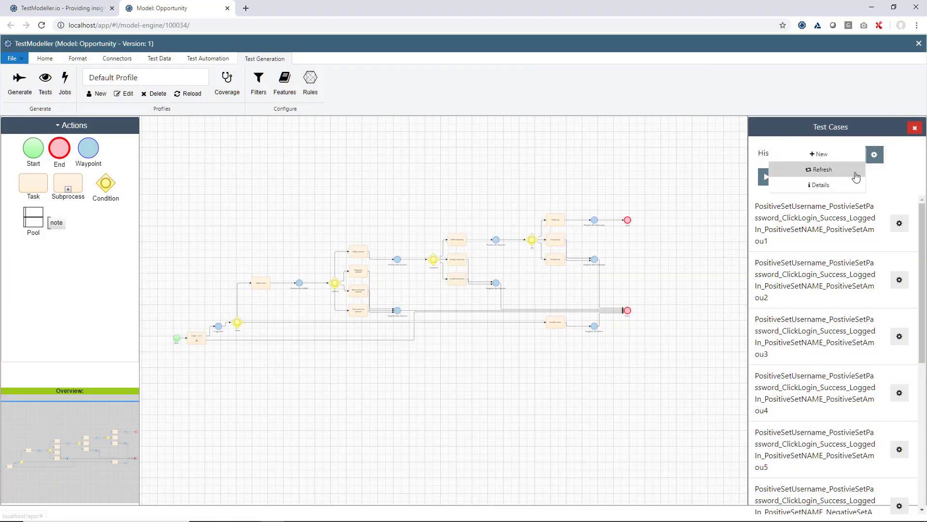
click(856, 173)
Review the execution history of the first test case, including its allocated data, and close it.
click(900, 224)
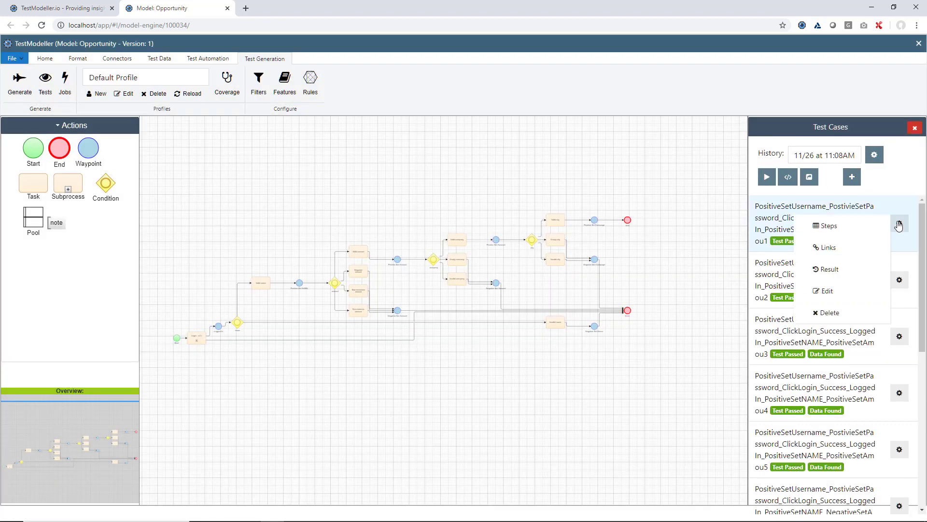
click(849, 275)
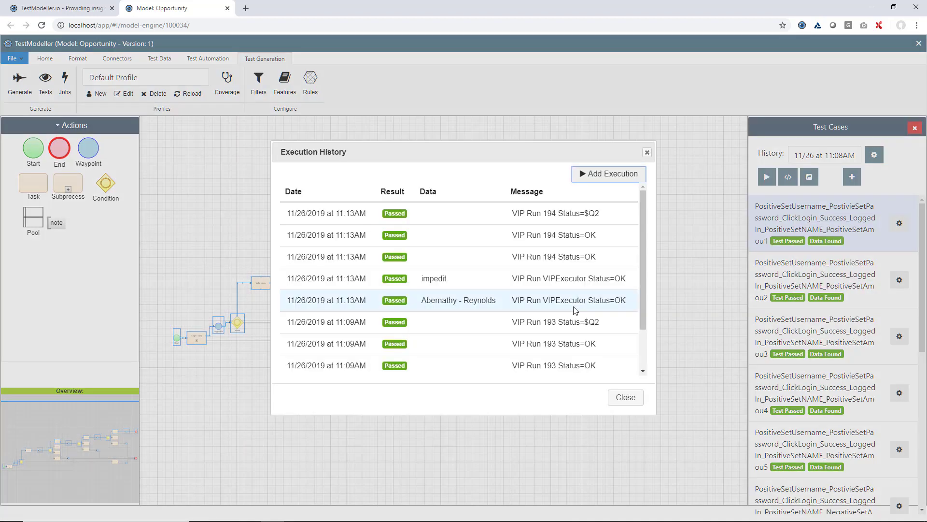
scroll(450, 296, down, 2)
scroll(449, 296, up, 2)
click(626, 398)
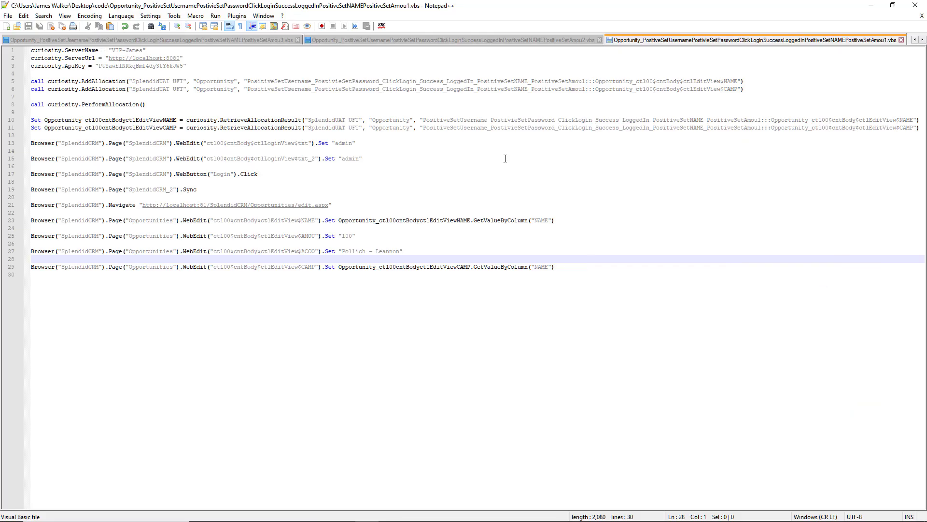
Examine the generated Opportunity script's connection settings, AddAllocation, PerformAllocation and RetrieveAllocationResult calls, and the lines that use the allocated values.
click(467, 134)
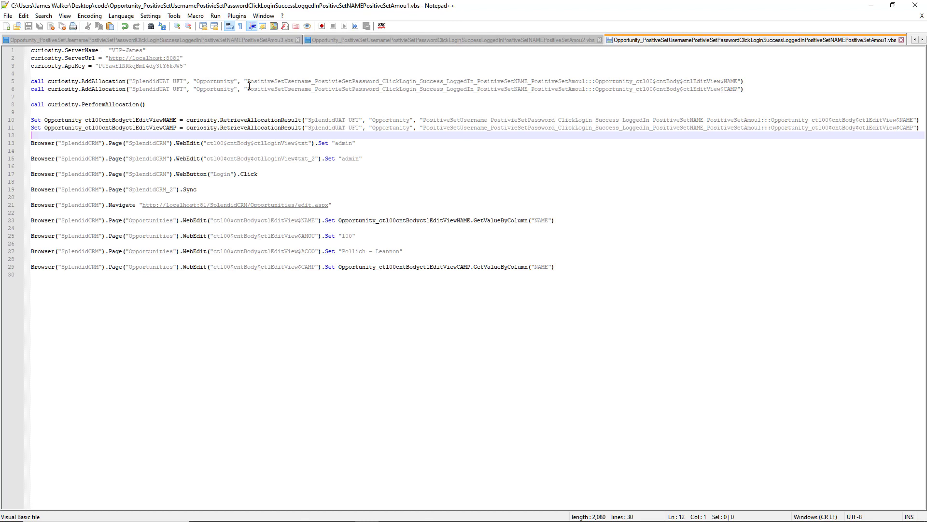
drag(238, 77, 32, 50)
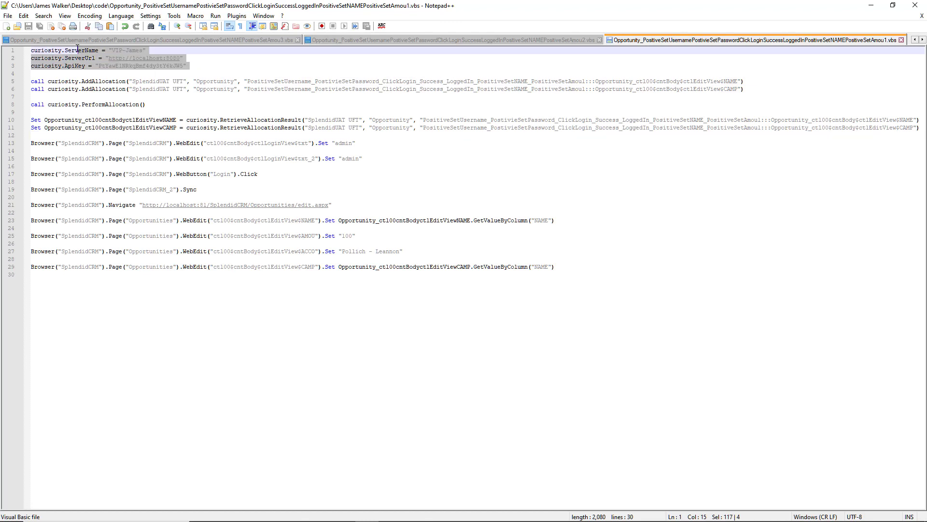
click(168, 99)
double_click(111, 81)
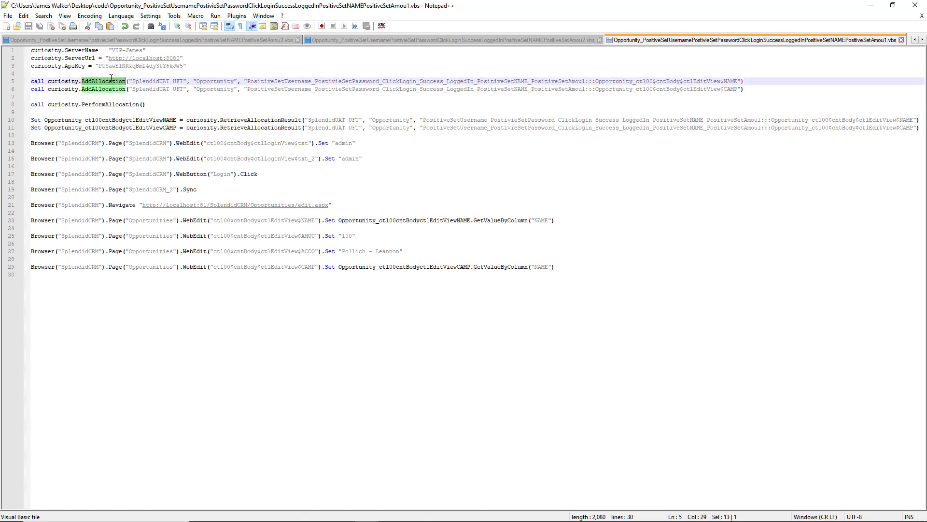
double_click(115, 104)
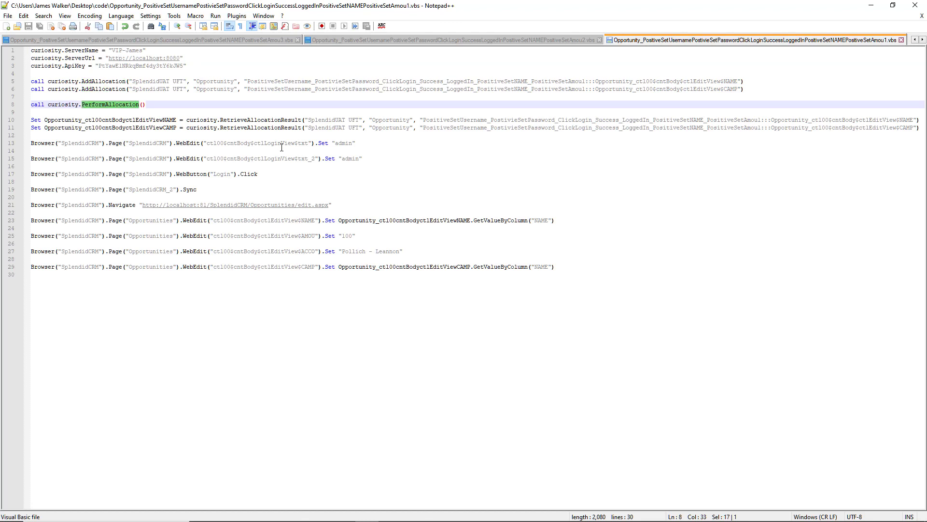
click(257, 127)
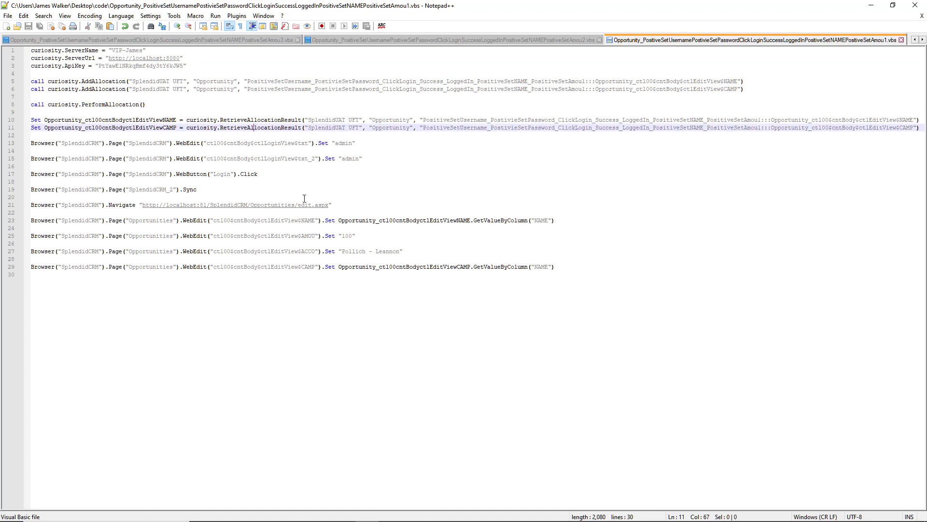
drag(472, 221, 420, 229)
click(379, 233)
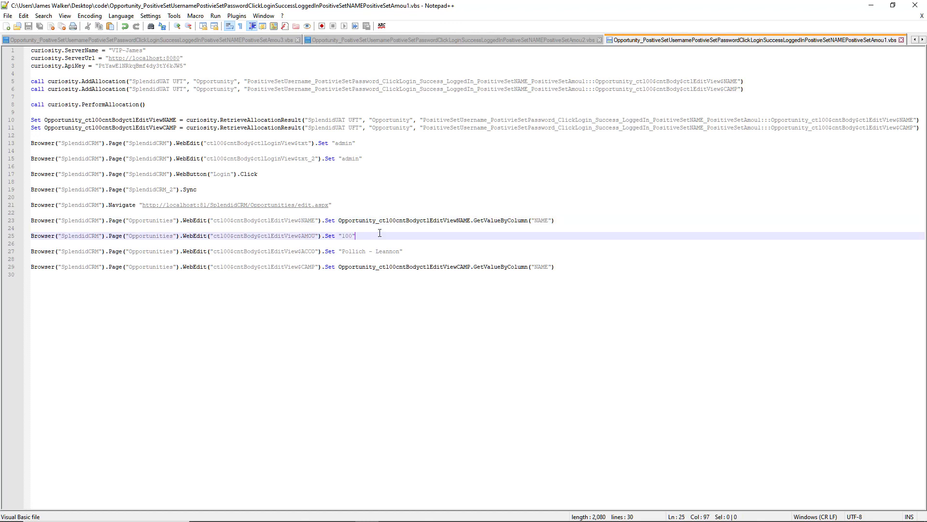
click(354, 274)
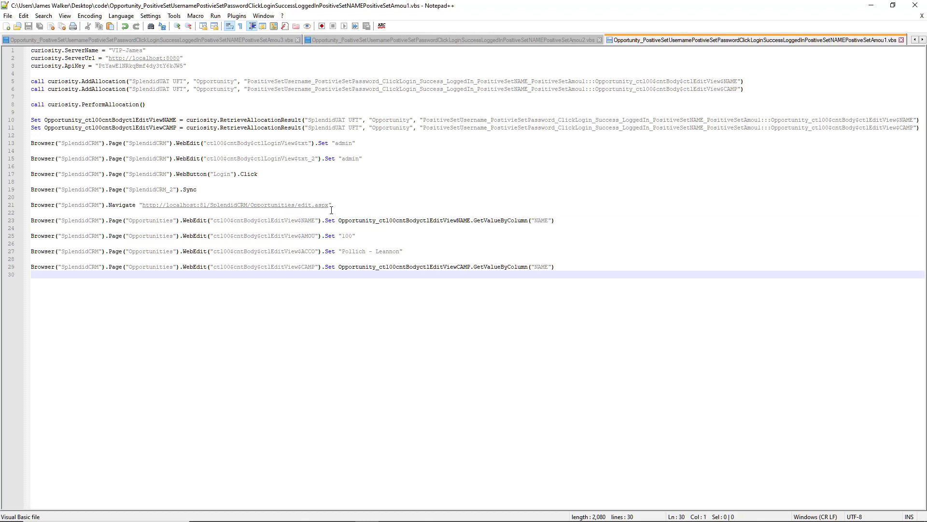
Copy the whole generated script, including its API key, over the contents of Action1 in Unified Functional Testing and save the SplendidCRM test.
key(ctrl+a)
click(388, 336)
click(391, 512)
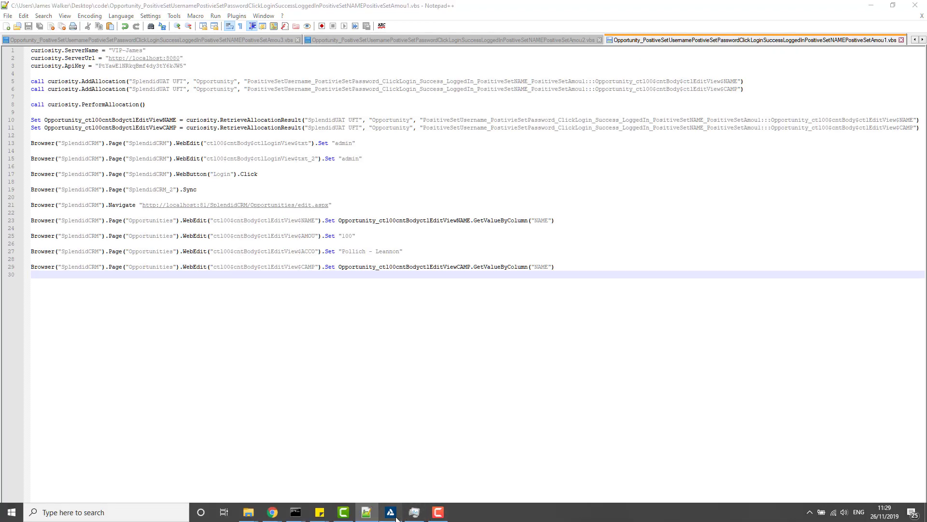
key(ctrl+a)
key(ctrl+v)
click(460, 305)
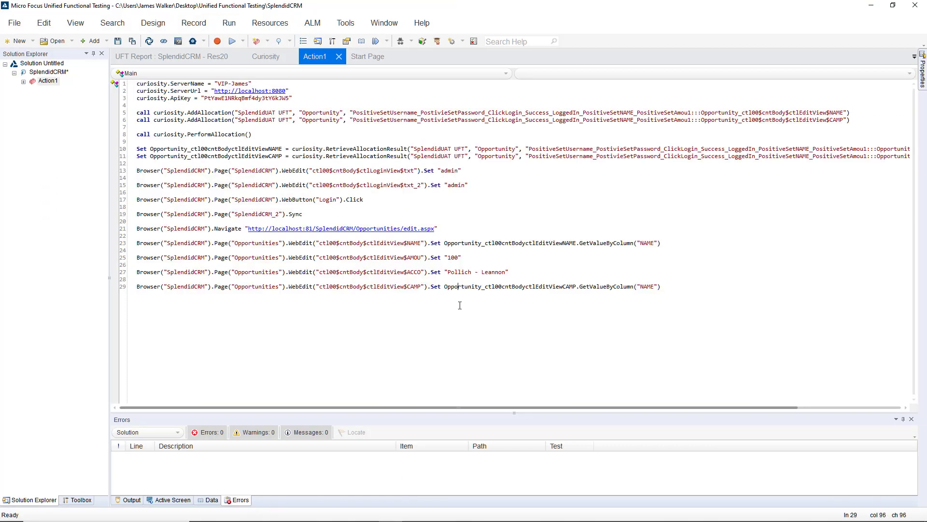
key(ctrl+s)
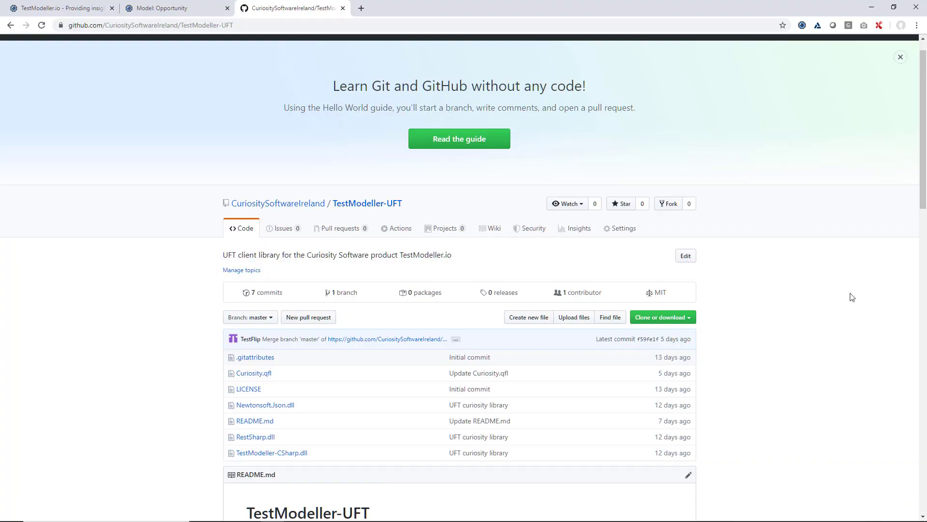
Look through the TestModeller-UFT repository on GitHub in the browser and download the client library.
scroll(781, 159, up, 1)
scroll(783, 160, down, 3)
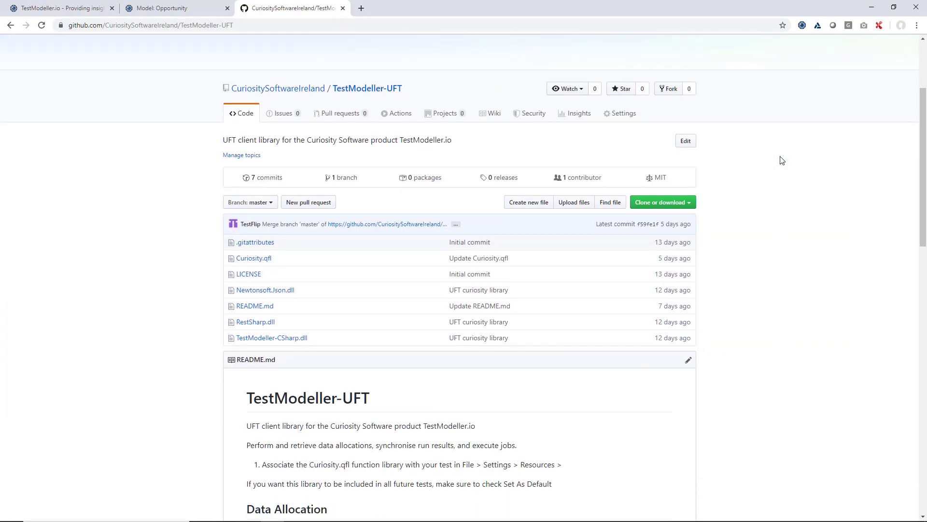
scroll(783, 159, down, 1)
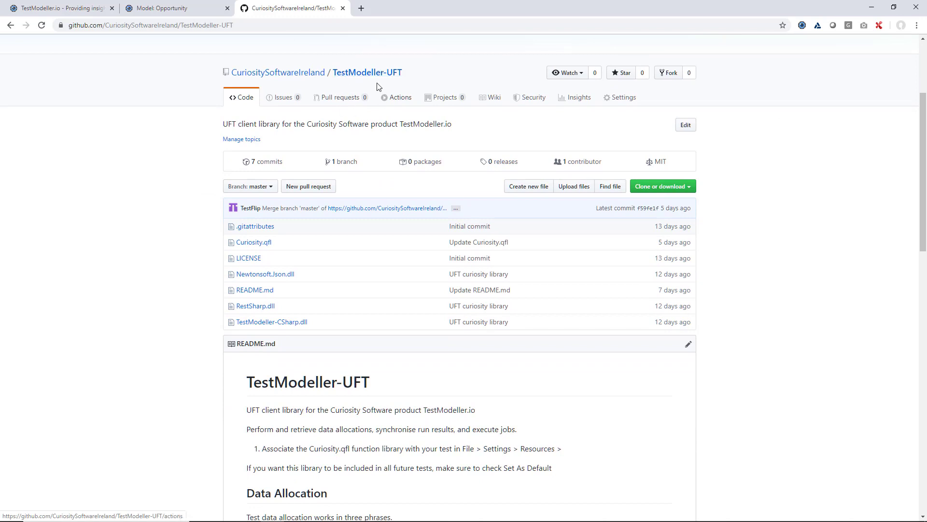
scroll(387, 255, down, 1)
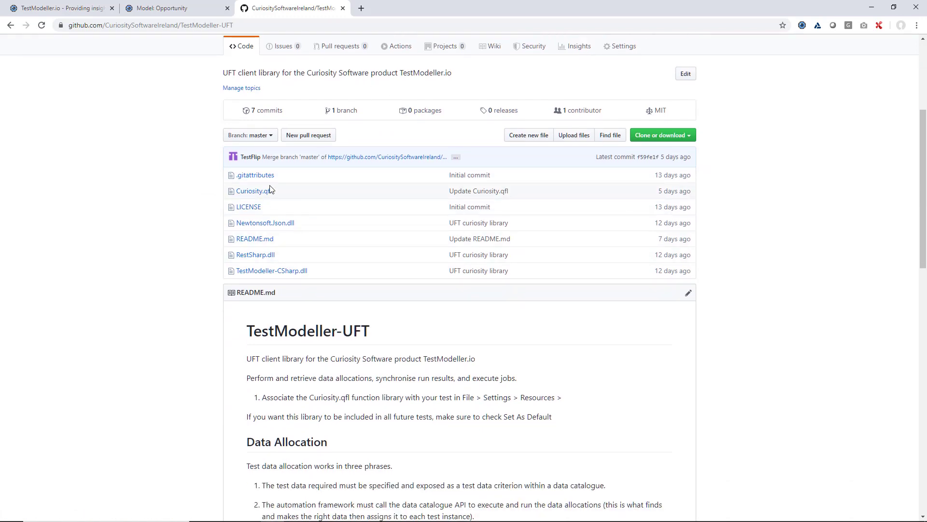
click(681, 137)
click(658, 213)
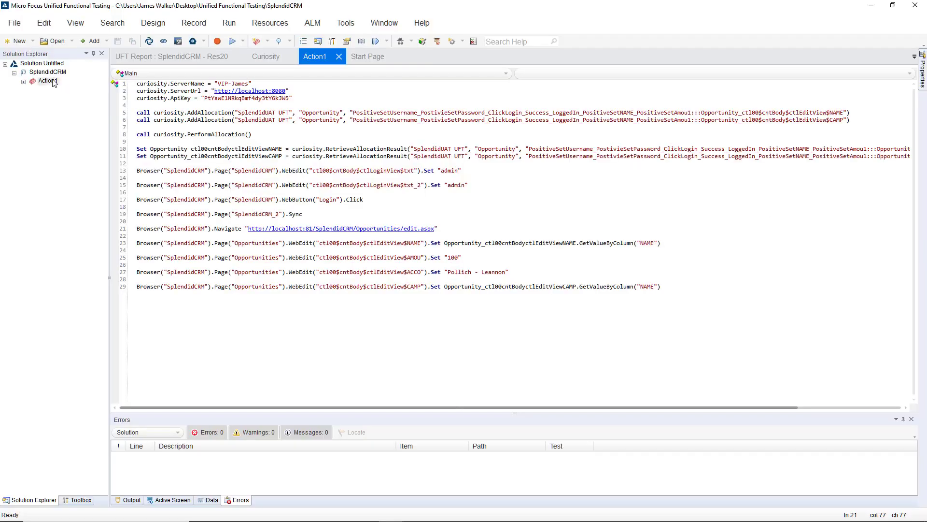
In Unified Functional Testing, associate the Curiosity.qfl function library from the TestModeller-UFT-master folder with the SplendidCRM test.
click(46, 63)
right_click(46, 63)
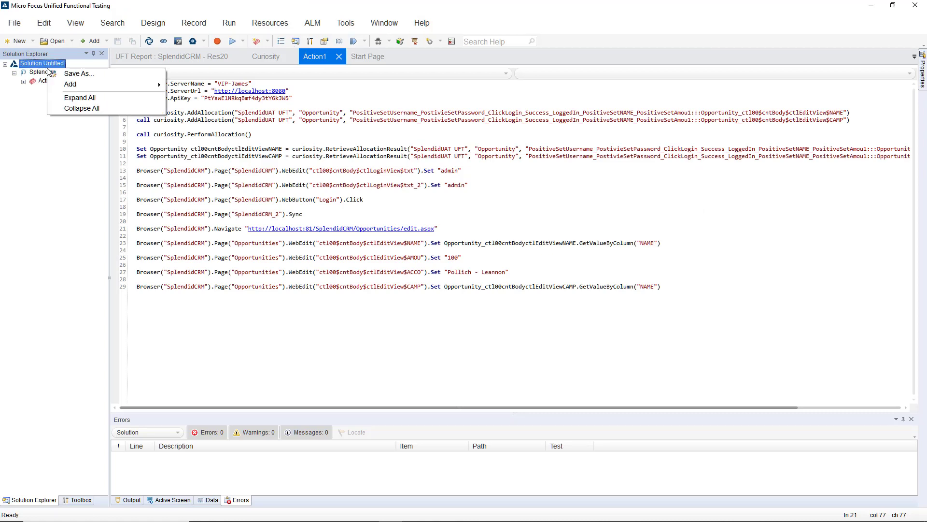
click(37, 73)
right_click(37, 73)
mouse_move(100, 82)
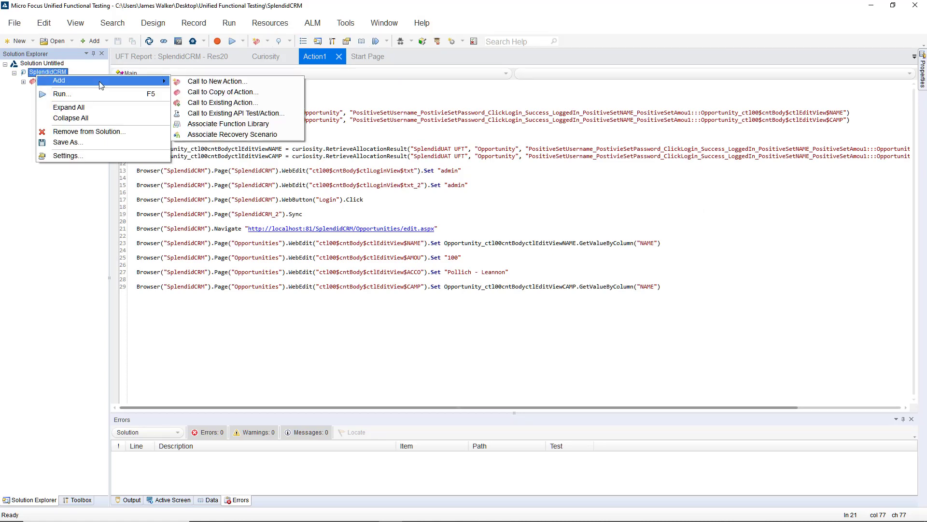
click(203, 125)
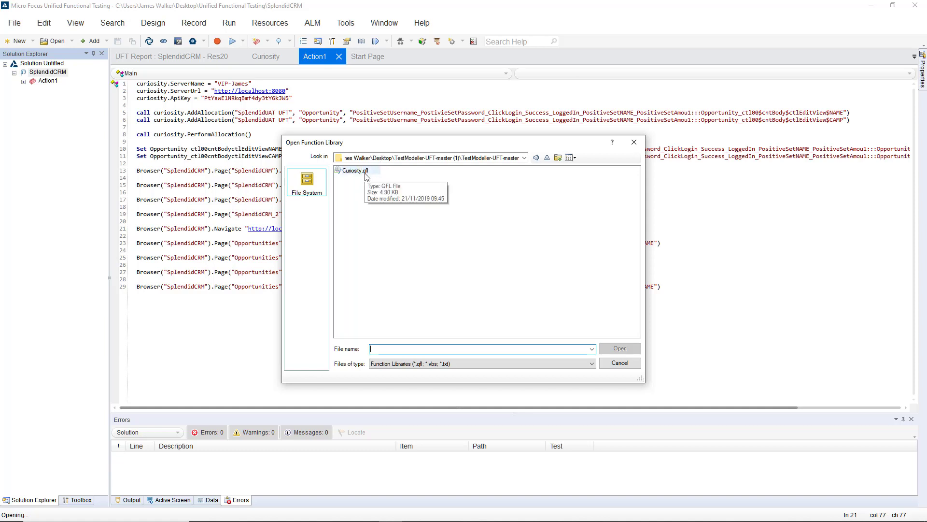
double_click(355, 170)
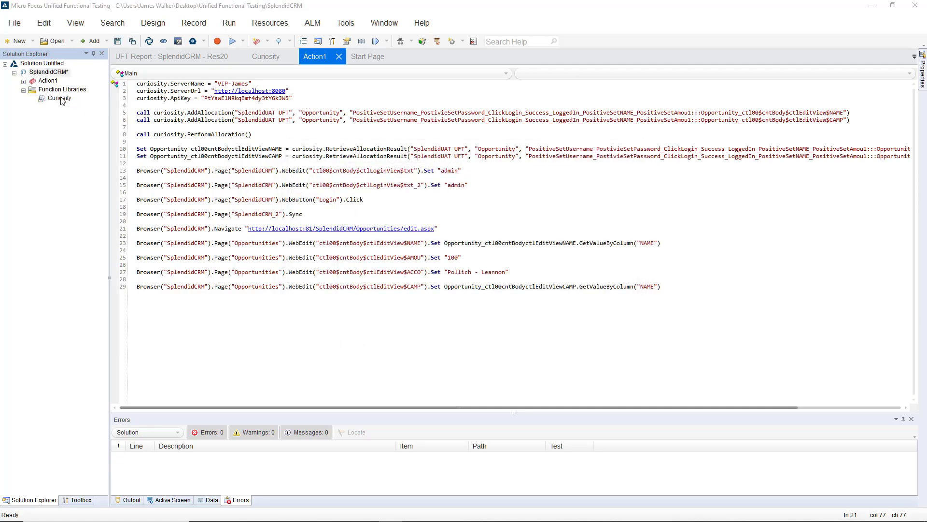
Open the Curiosity function library and skim its class code from end to start.
double_click(59, 98)
scroll(264, 183, down, 20)
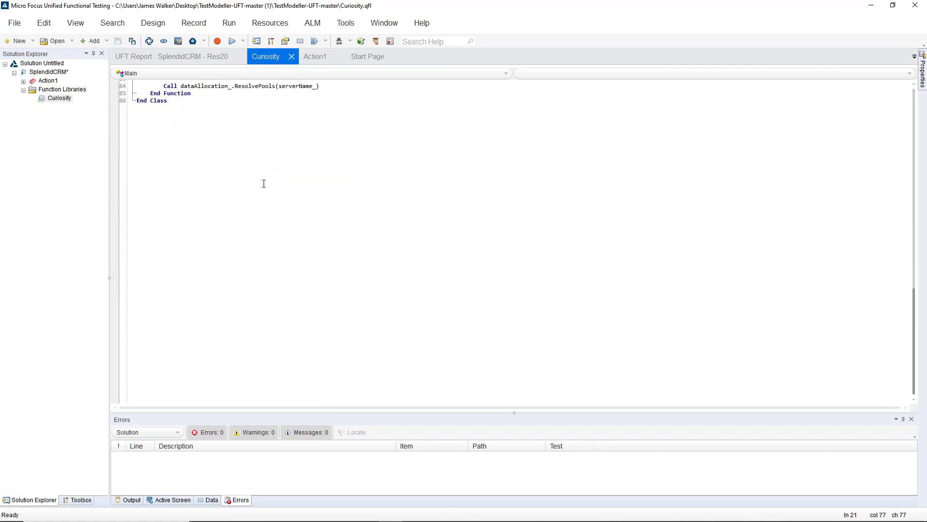
scroll(264, 184, up, 20)
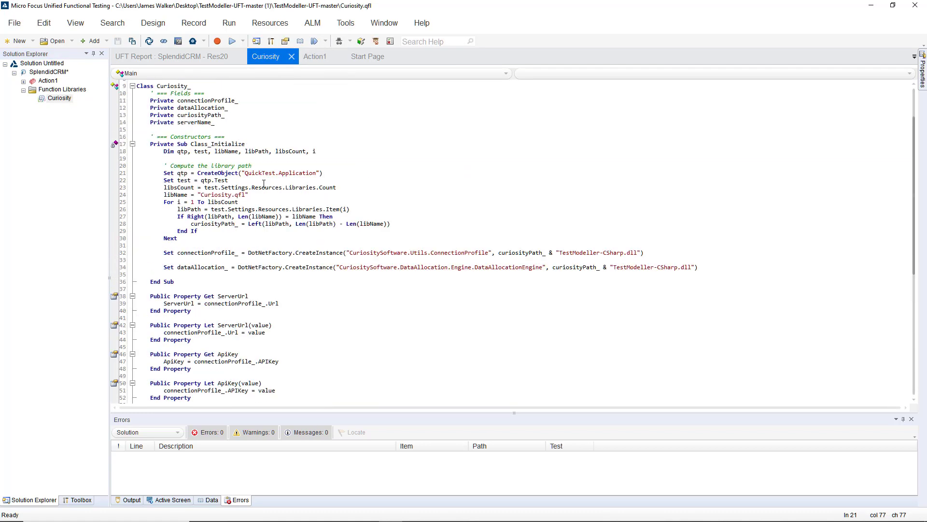
Return to the Action1 script and run the SplendidCRM test.
double_click(50, 81)
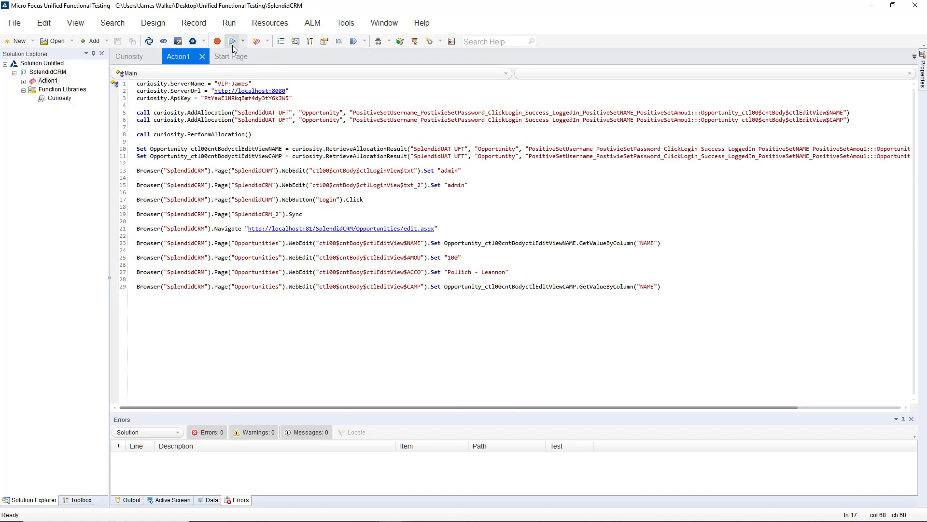
click(232, 43)
click(539, 405)
Bring up the PutFlowsInMemory console to follow the data allocation job while the test runs, and move its window aside.
mouse_move(301, 517)
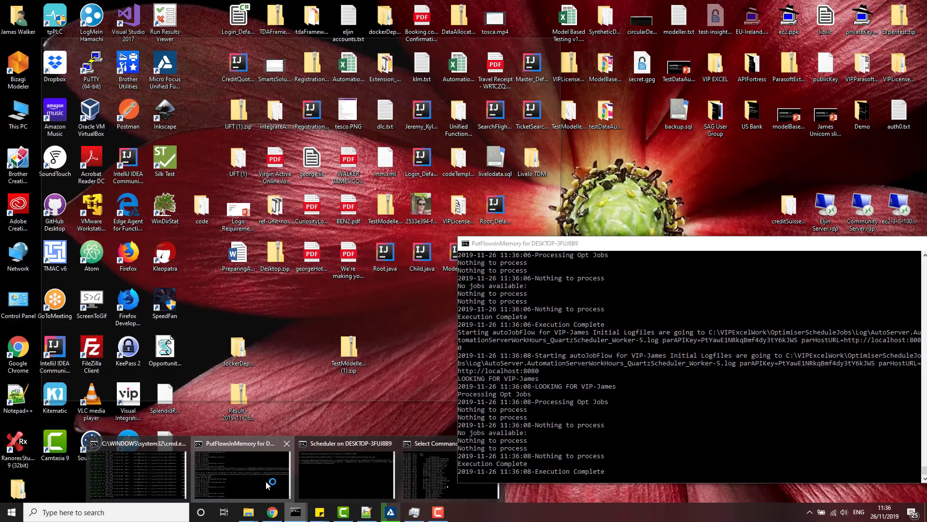
click(266, 480)
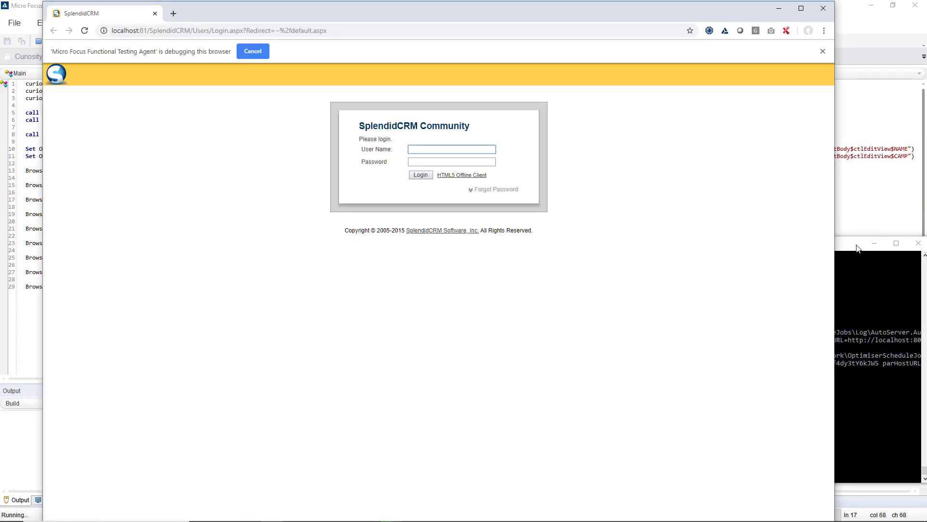
click(845, 253)
drag(846, 254, 853, 184)
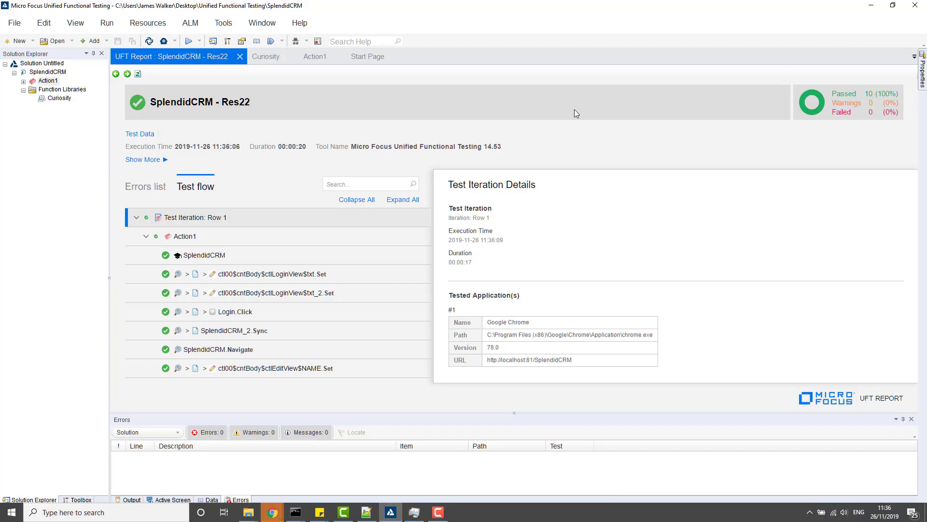
Review the test flow steps in the run report, including the login entries and the Opportunity name, account and campaign values set.
click(242, 260)
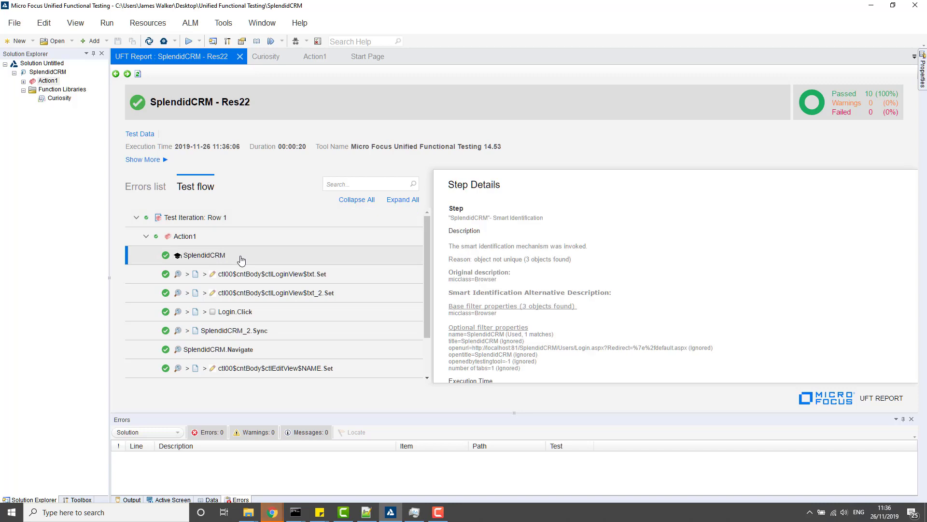
click(243, 275)
click(245, 293)
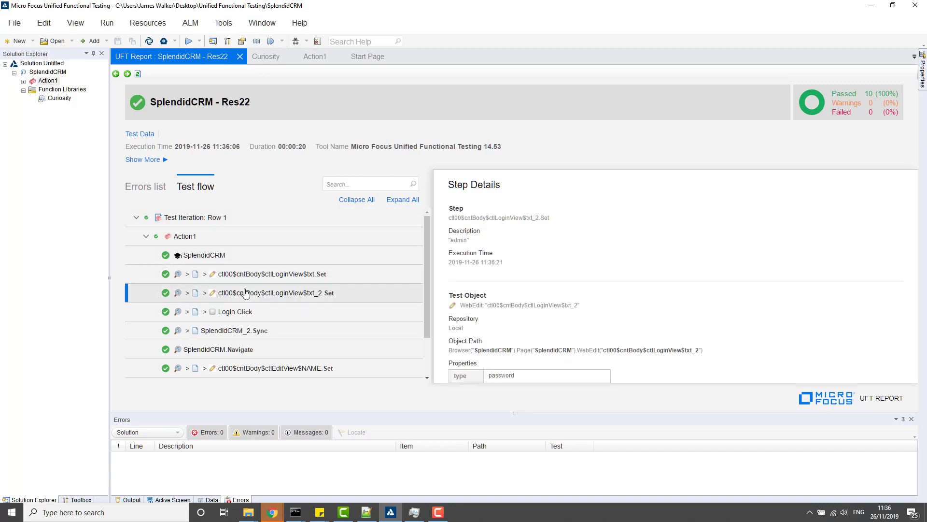
scroll(245, 293, down, 1)
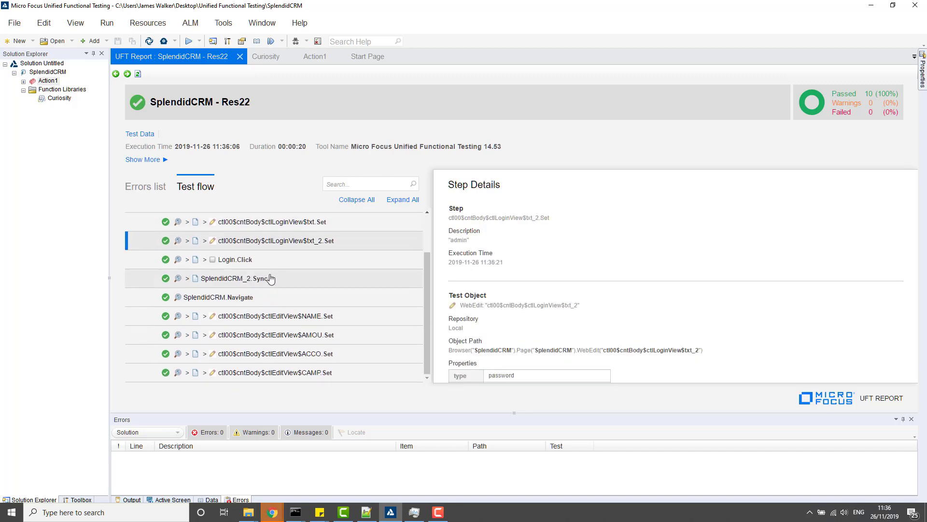
click(286, 325)
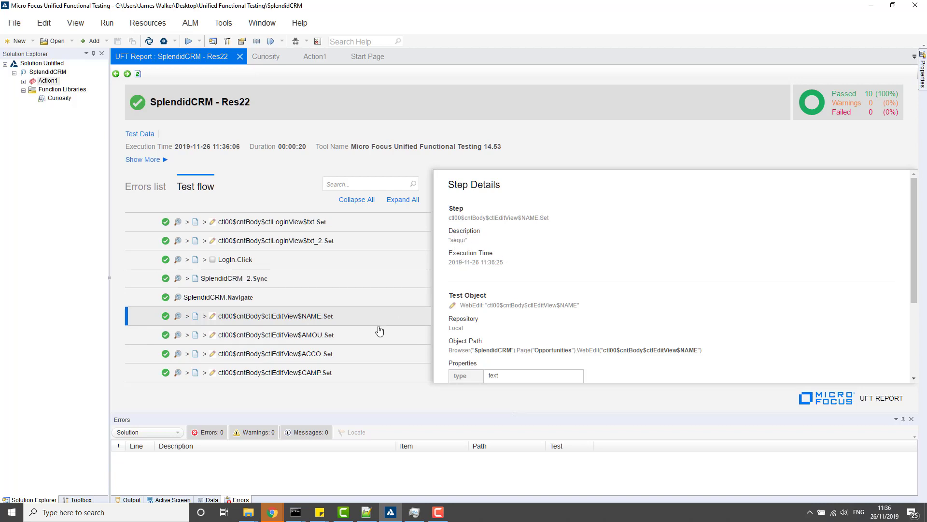
click(356, 359)
click(348, 375)
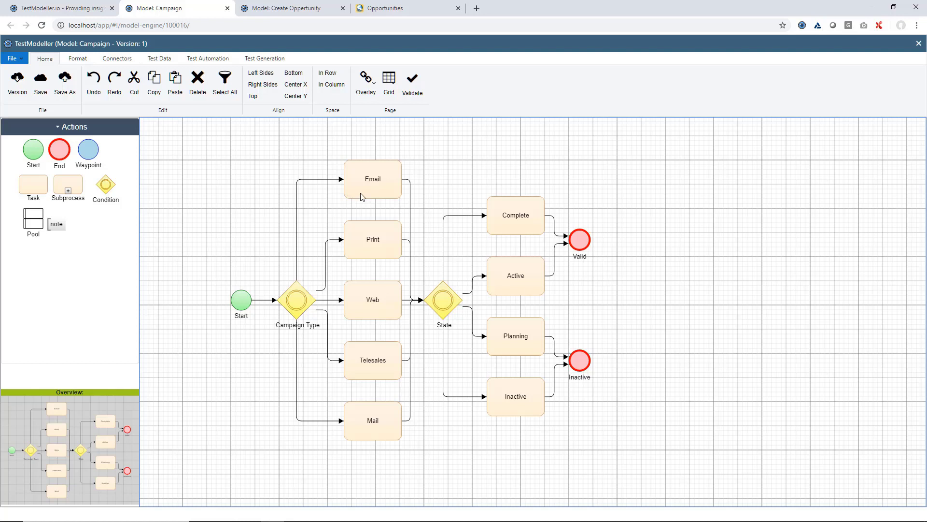
In the Campaign model, examine the Campaign Type condition and its type tasks, followed by the state tasks leading to the end points.
click(299, 305)
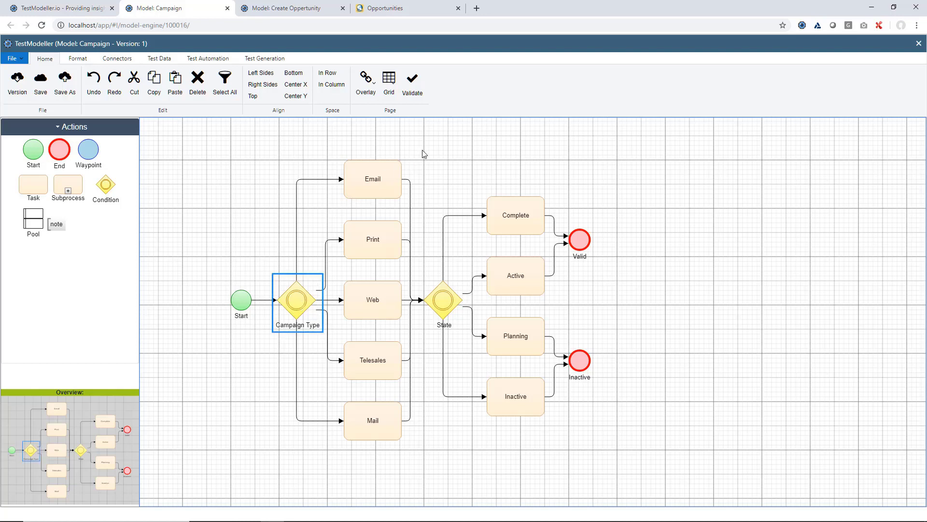
drag(422, 150, 332, 452)
click(379, 202)
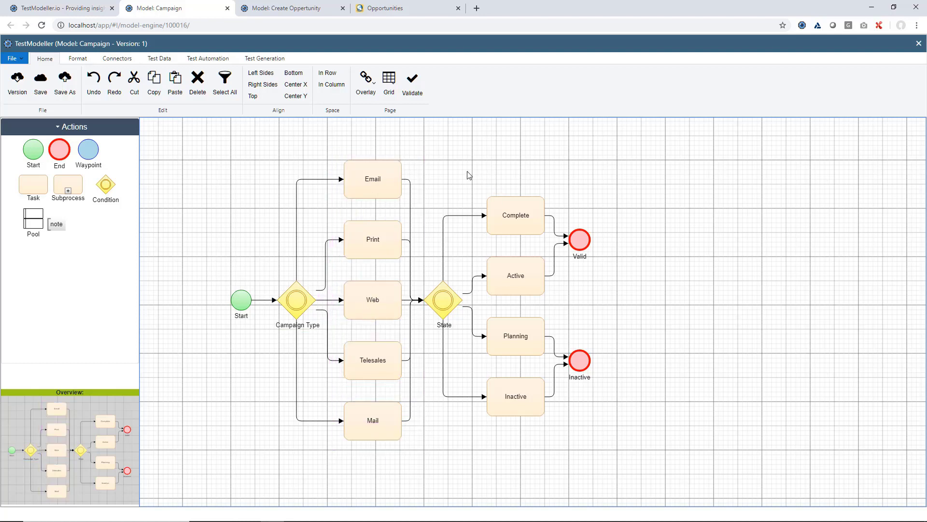
drag(467, 175, 565, 445)
click(547, 370)
Examine the external automation functions assigned to the Valid and Inactive end points of the Campaign model.
click(213, 59)
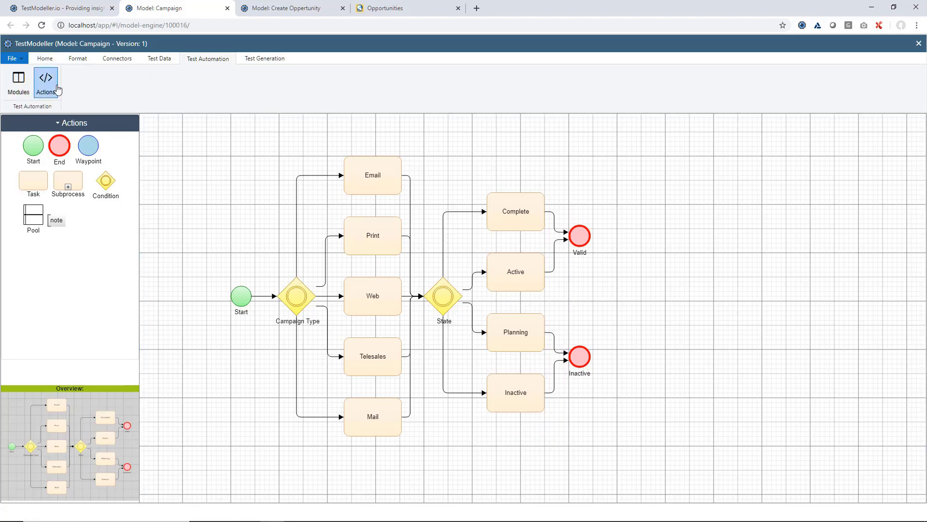
click(46, 80)
click(580, 246)
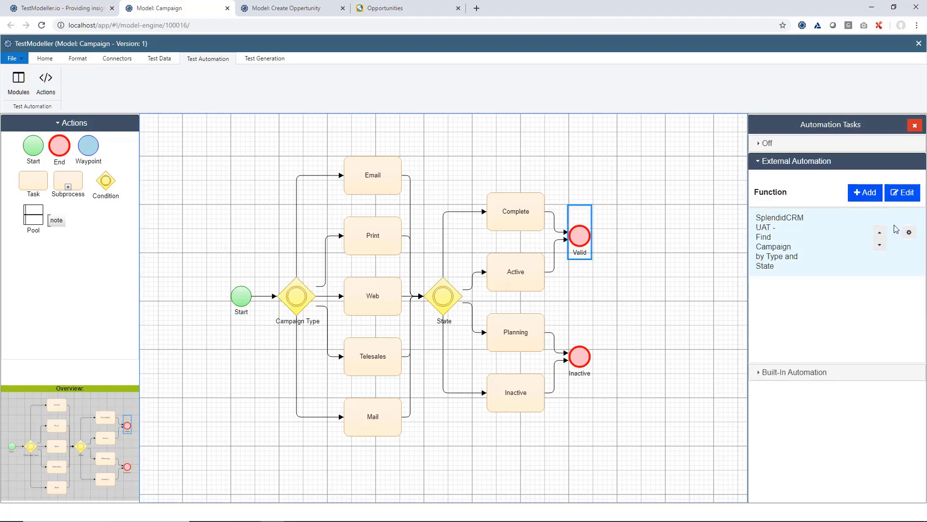
click(585, 357)
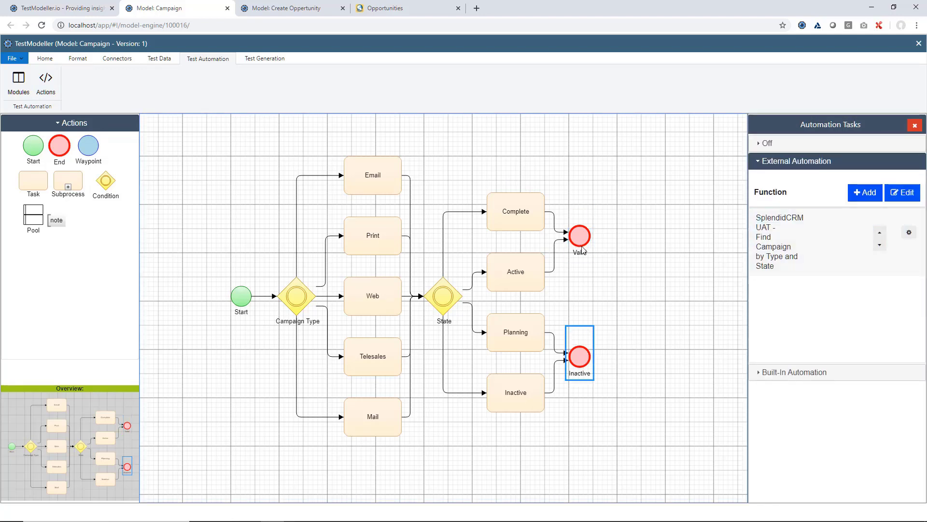
Review the parameters and NAME output of the Valid end point's Find Campaign by Type and State function, leaving it unmodified.
click(581, 247)
click(909, 232)
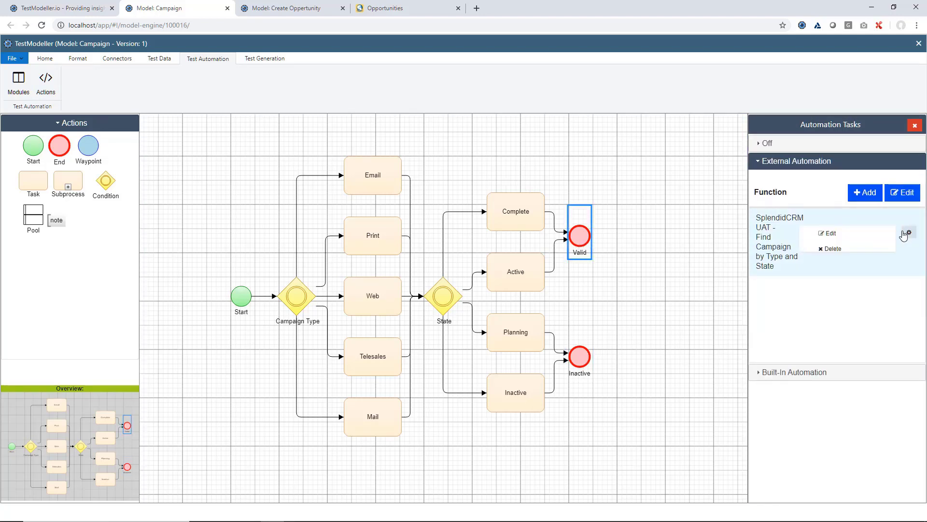
click(866, 234)
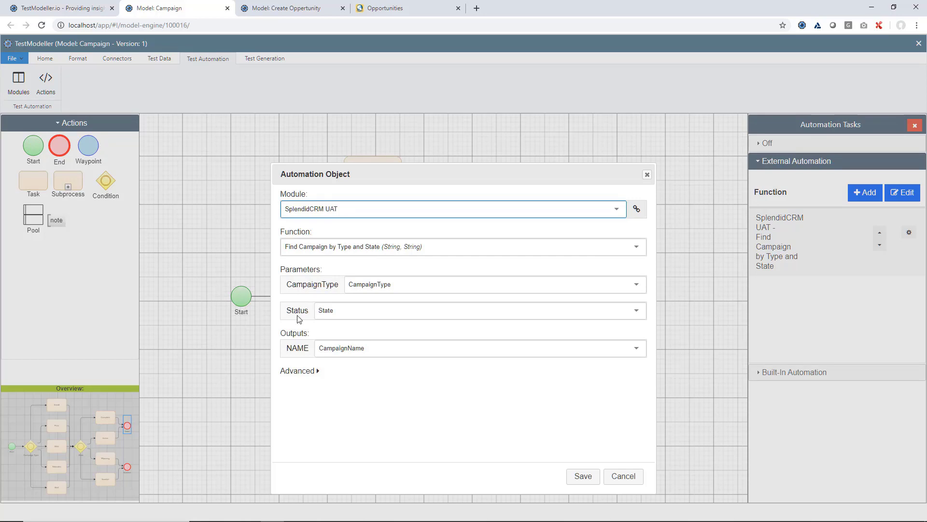
double_click(302, 348)
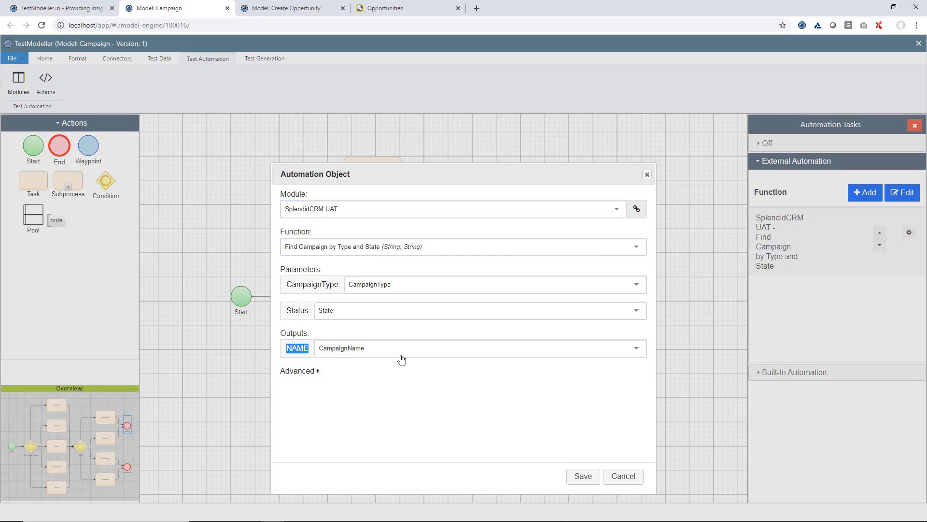
click(623, 476)
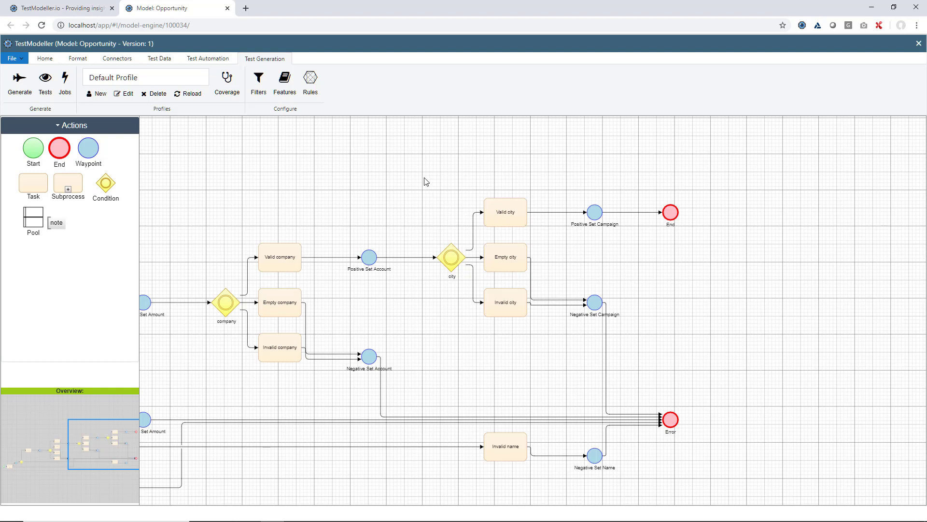
In the Opportunity model, replace the city condition and its three tasks with a subprocess importing Campaign from Splendid CRM - TDM v1.0, and inspect its contents.
drag(426, 182, 541, 342)
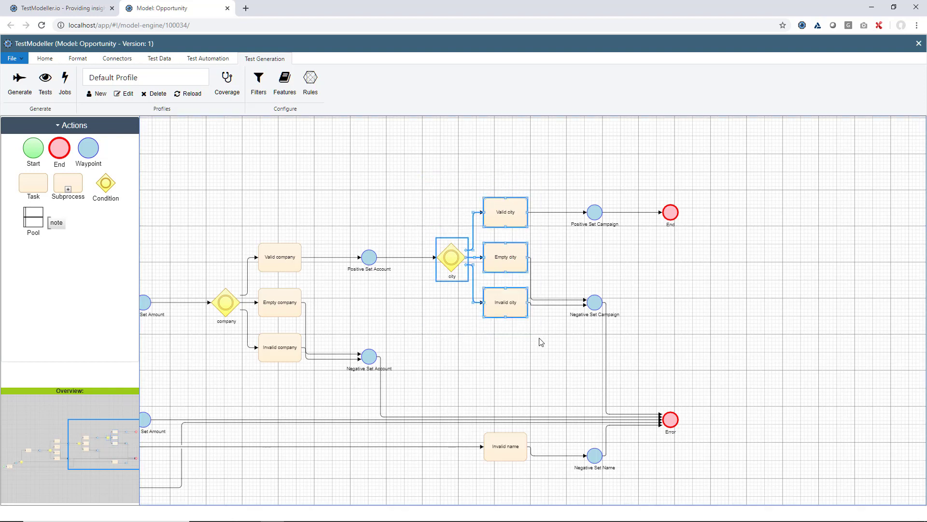
key(Delete)
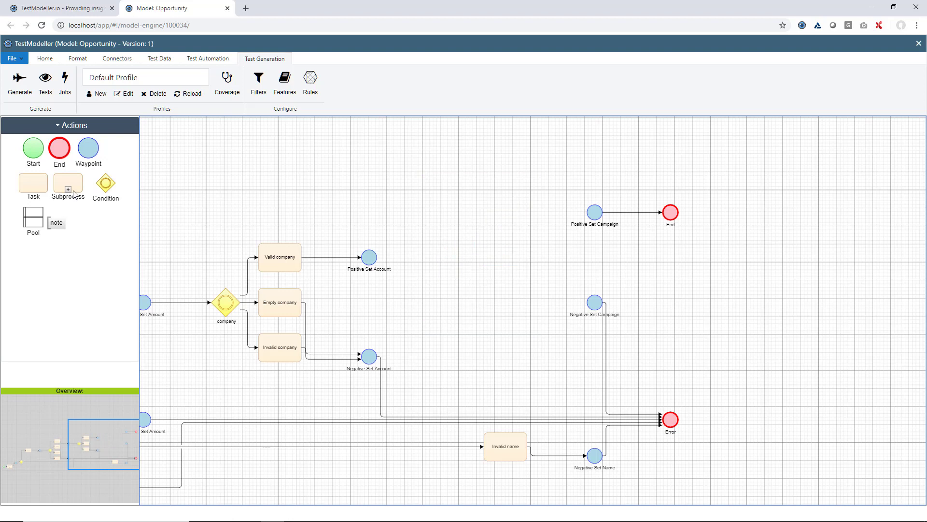
drag(78, 189, 474, 220)
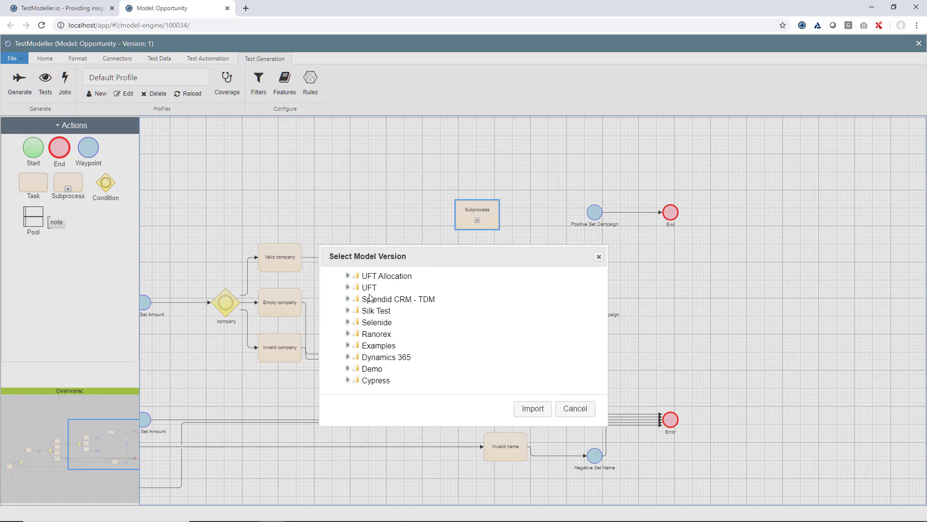
click(352, 298)
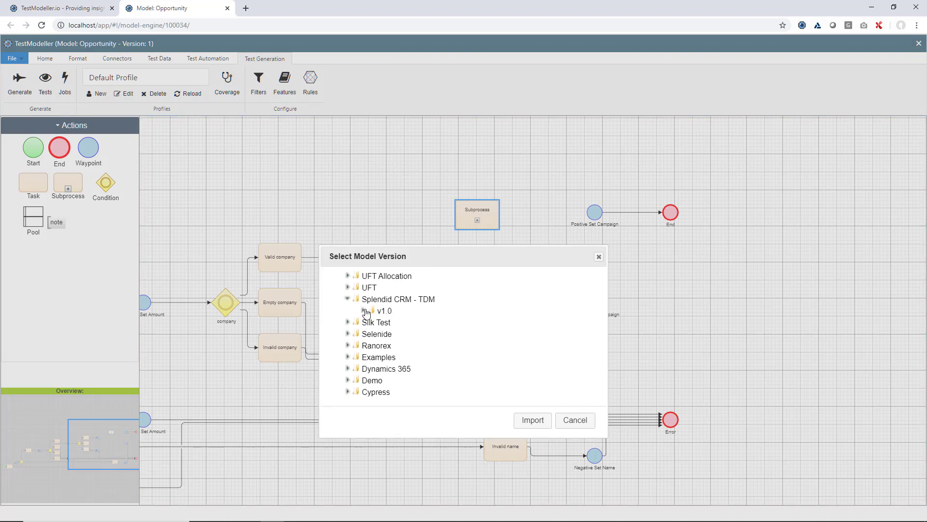
click(365, 312)
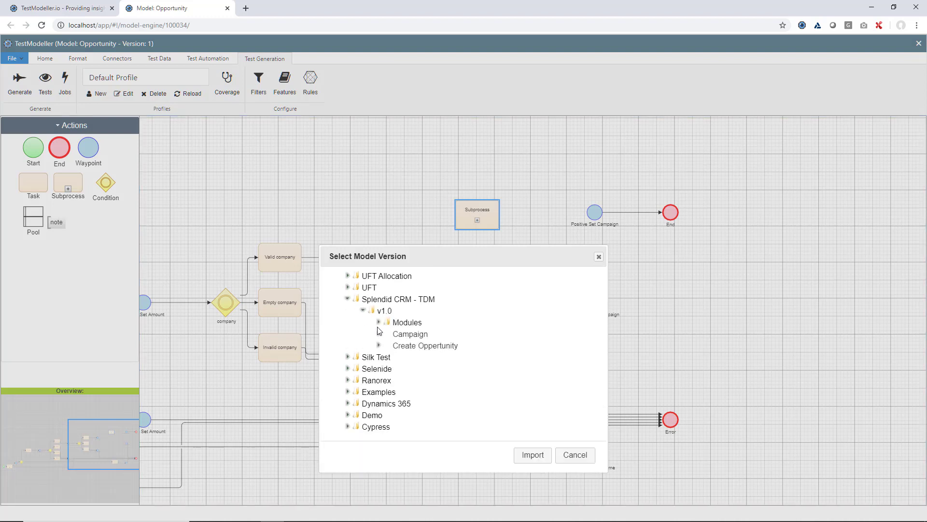
click(408, 337)
click(536, 454)
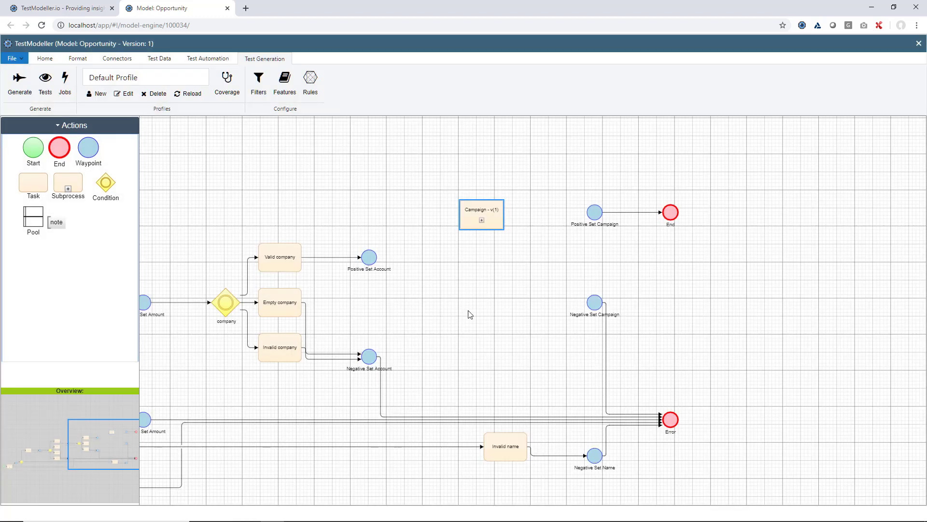
click(482, 220)
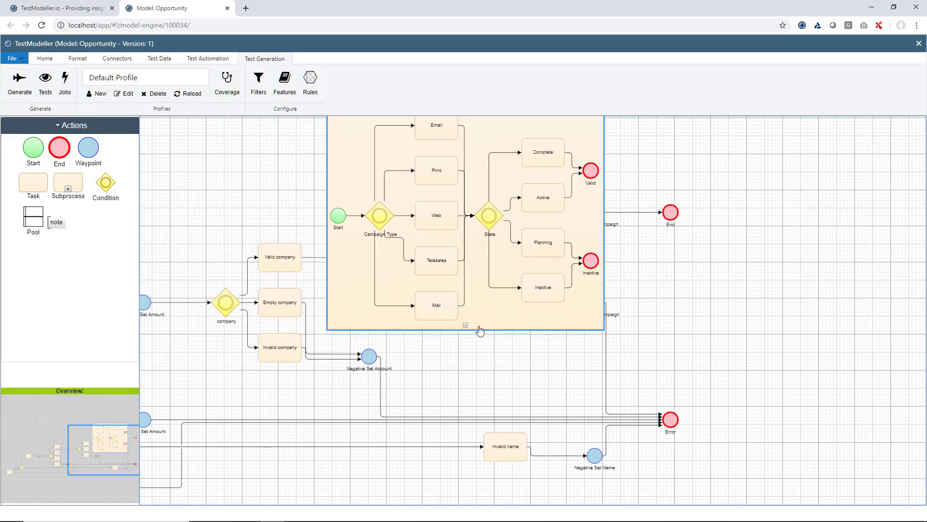
click(466, 325)
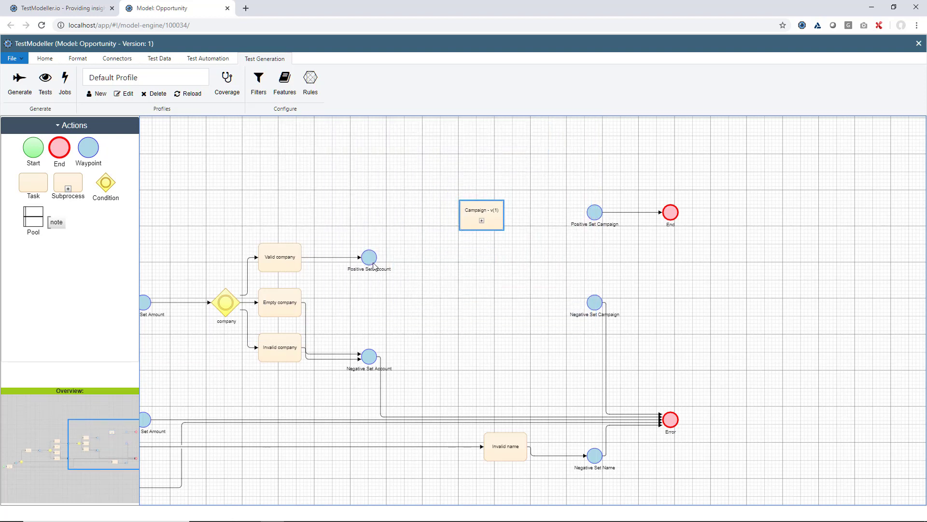
Connect Positive Set Account to the Campaign subprocess, its Valid end node to Positive Set Campaign, and its Inactive end node to Negative Set Campaign.
drag(372, 263, 595, 216)
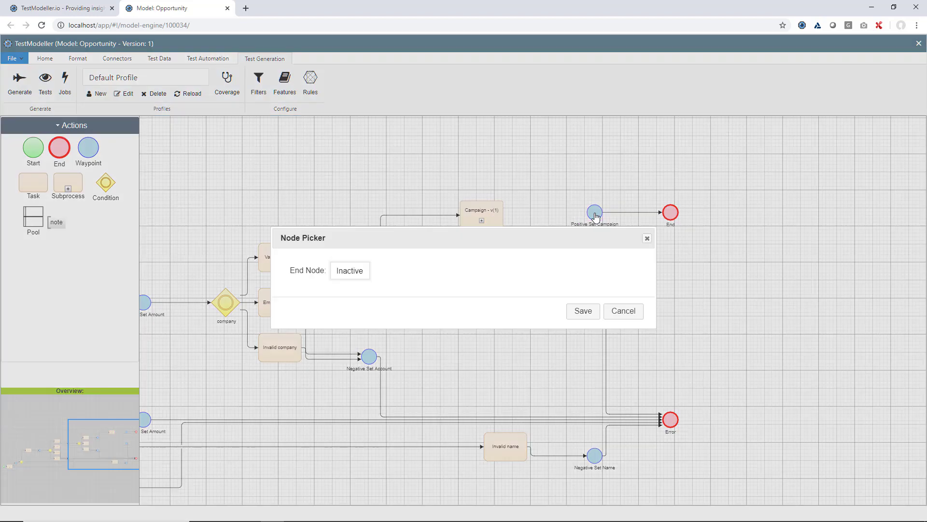
click(365, 271)
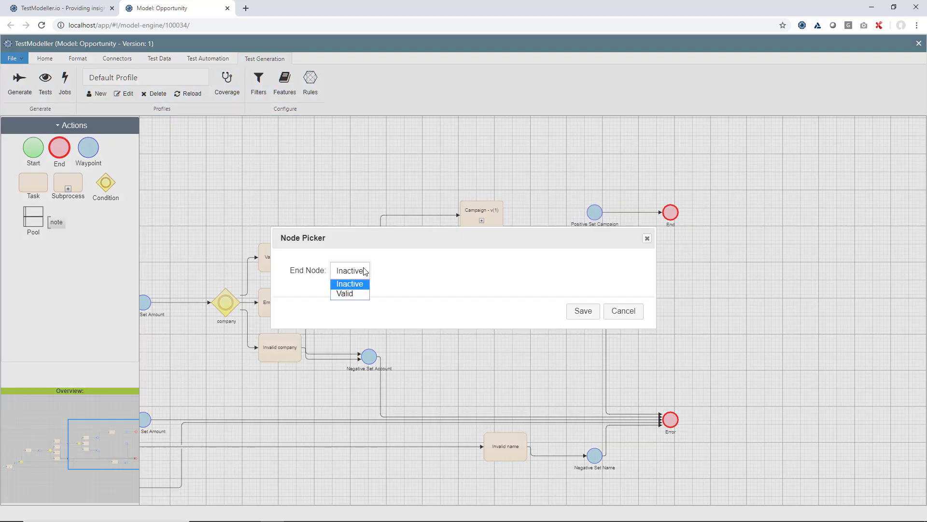
click(360, 294)
click(583, 311)
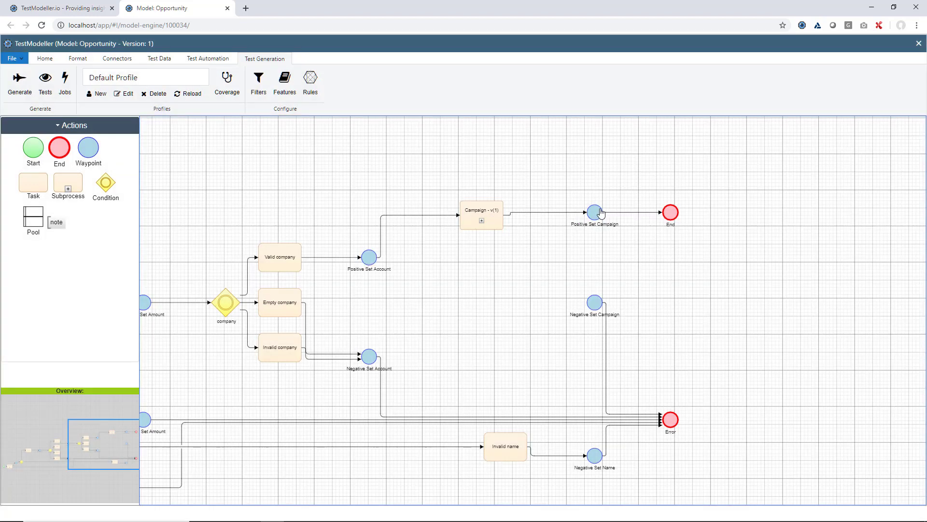
drag(498, 225, 596, 304)
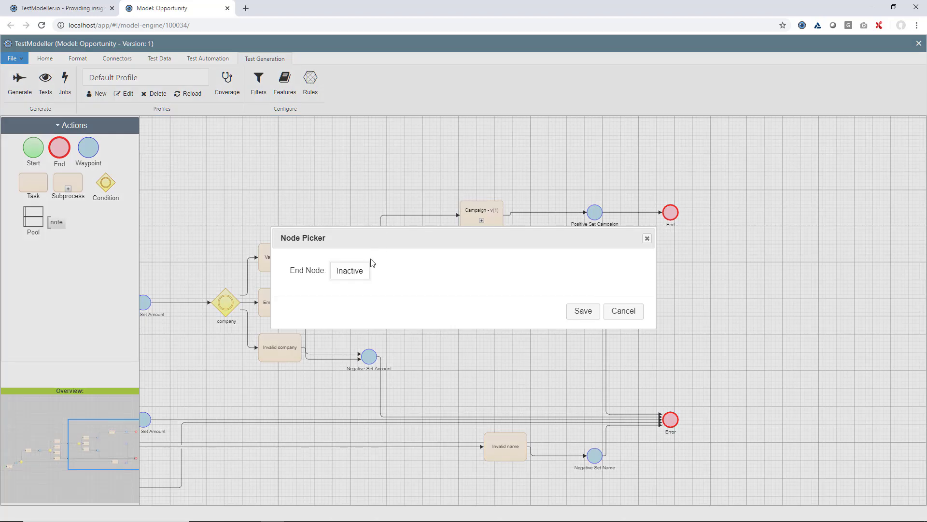
click(578, 311)
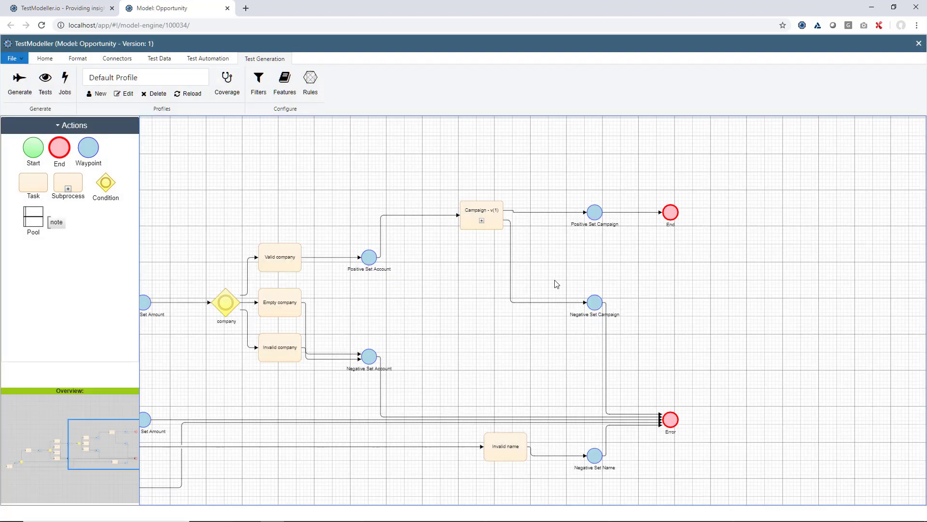
Save the Opportunity model as the current version, number 1.
drag(449, 249, 407, 272)
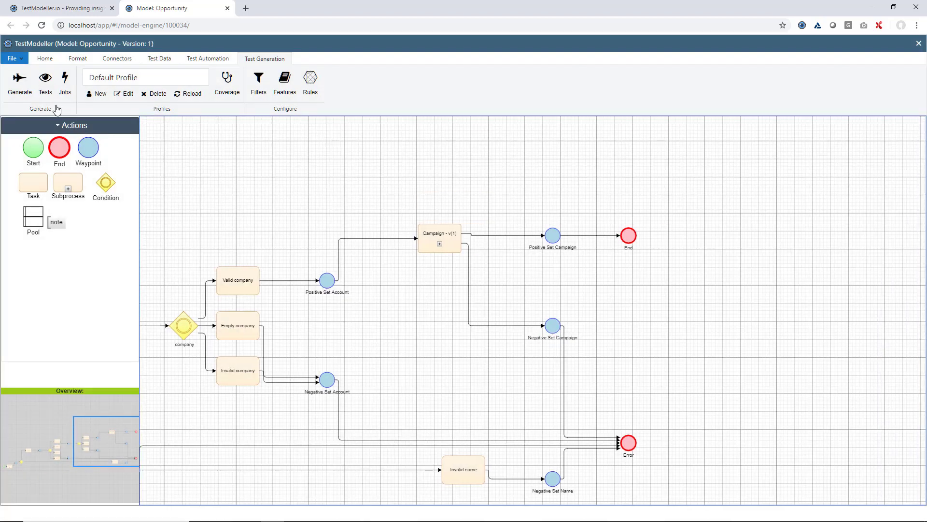
click(45, 58)
click(40, 82)
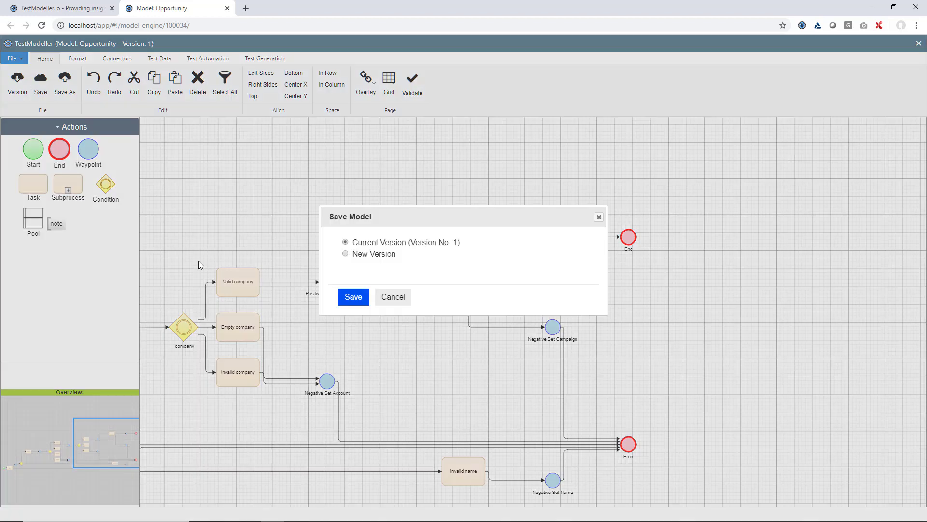
click(355, 297)
Add a test data variable named CampaignName with the Subflow Mapping type.
click(159, 59)
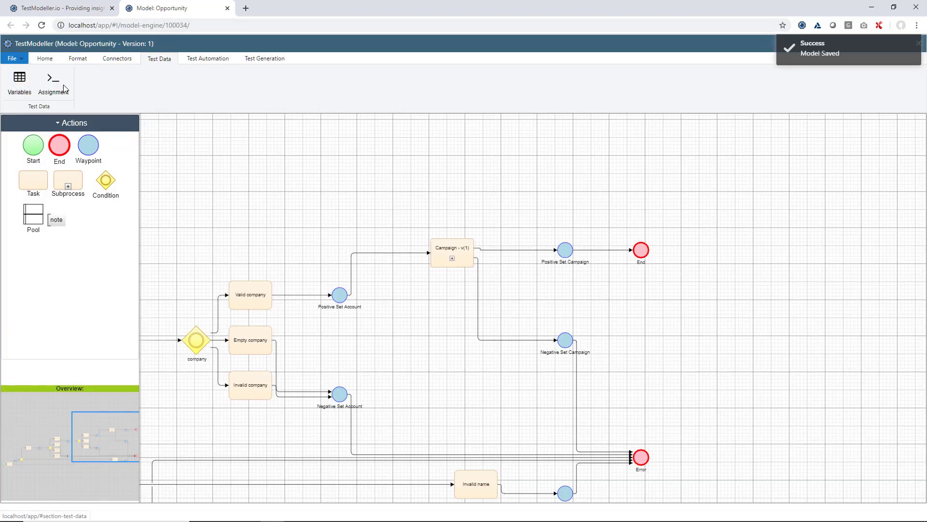
click(19, 81)
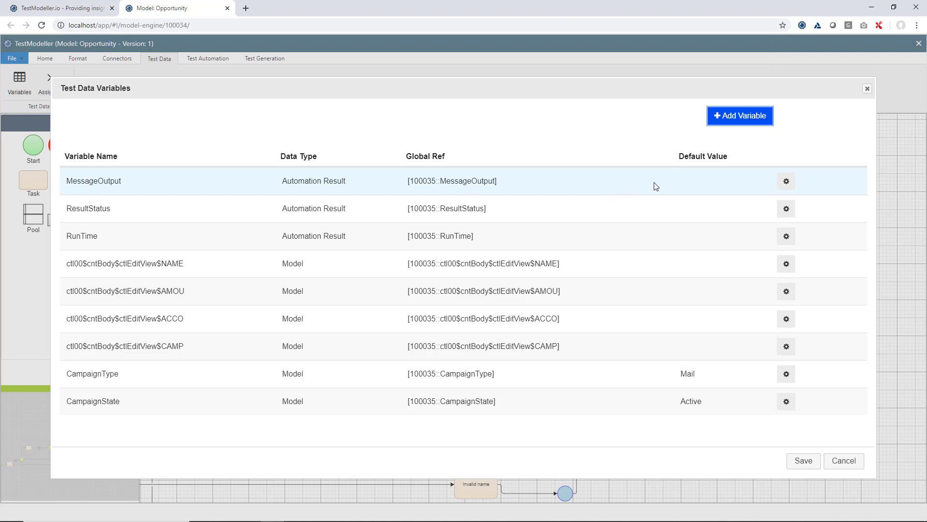
click(731, 119)
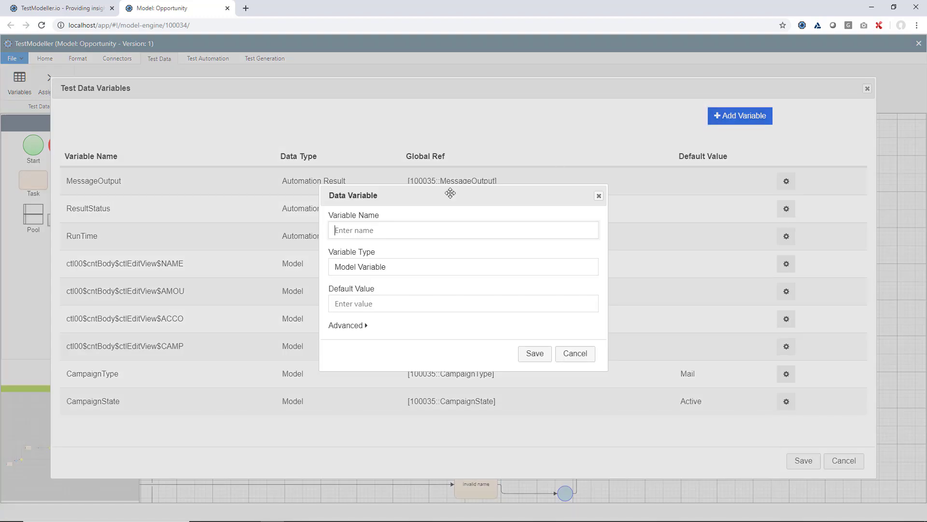
text(Camp)
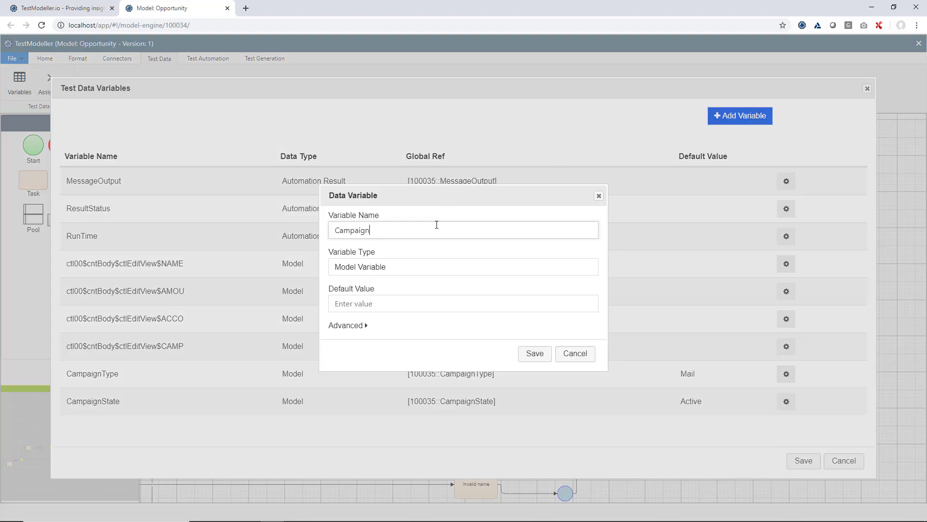
text(aignName)
click(418, 268)
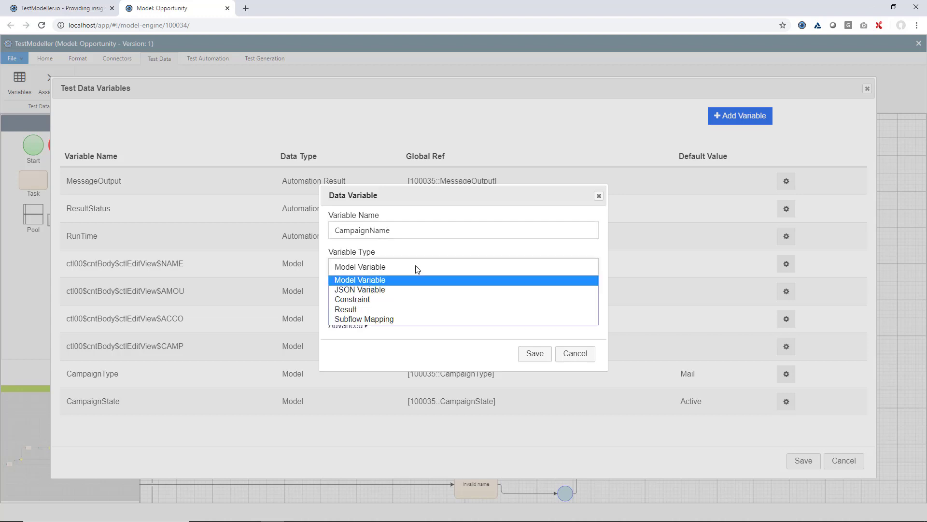
click(404, 318)
Map the new variable to CampaignName of the Campaign - v(1) subflow and save the test data variables.
click(572, 305)
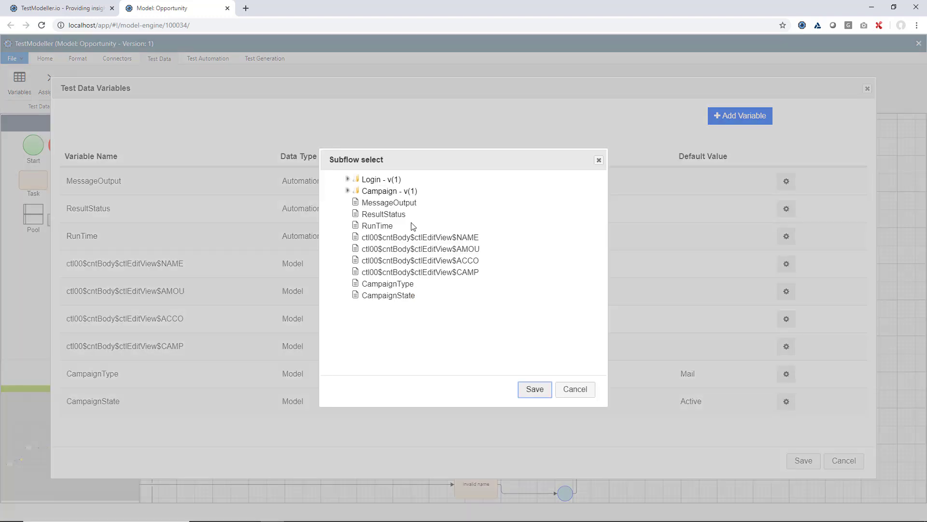
click(348, 191)
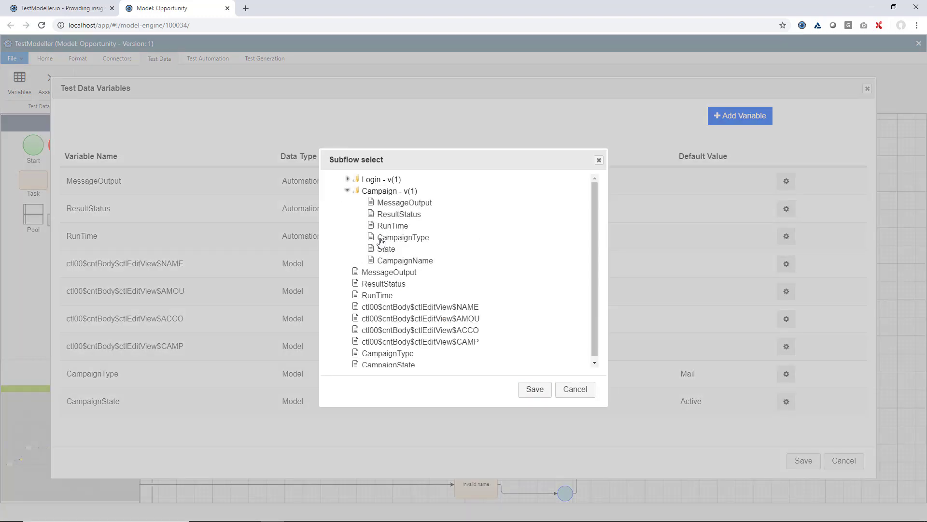
click(388, 262)
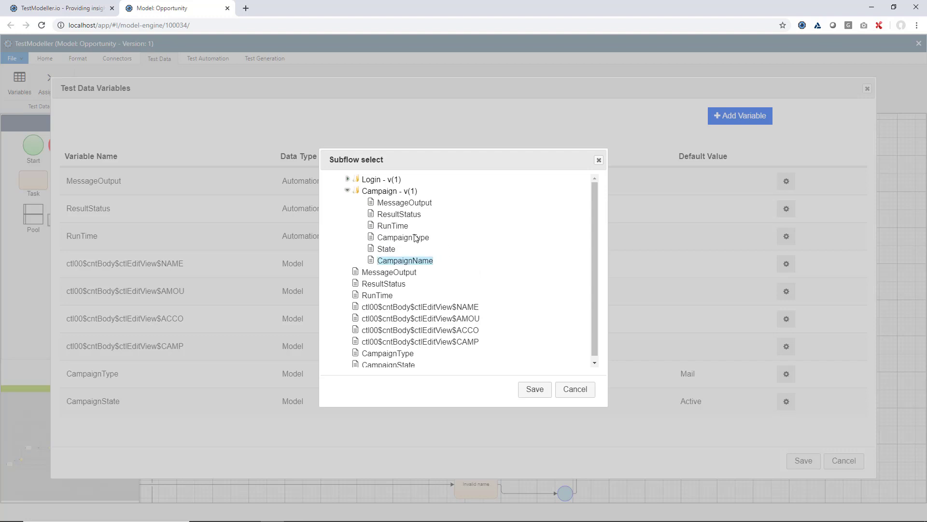
click(535, 389)
click(535, 353)
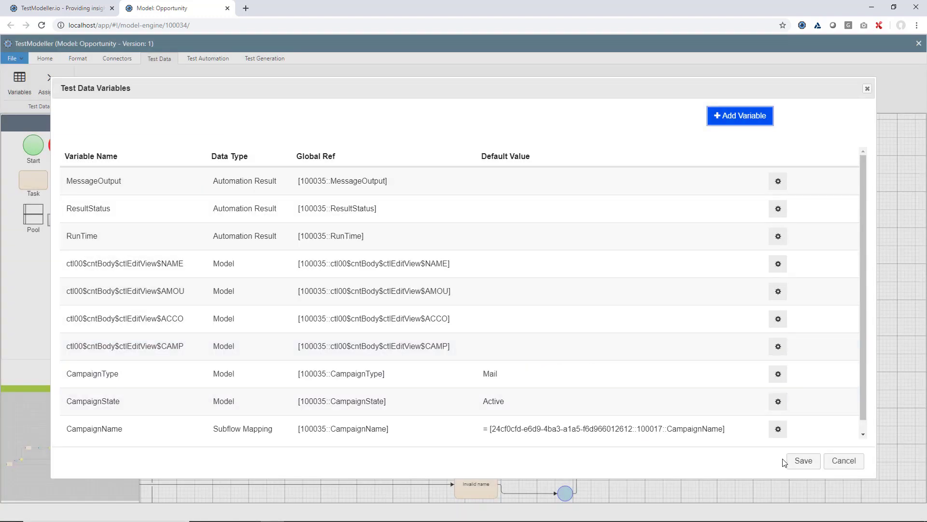
click(804, 460)
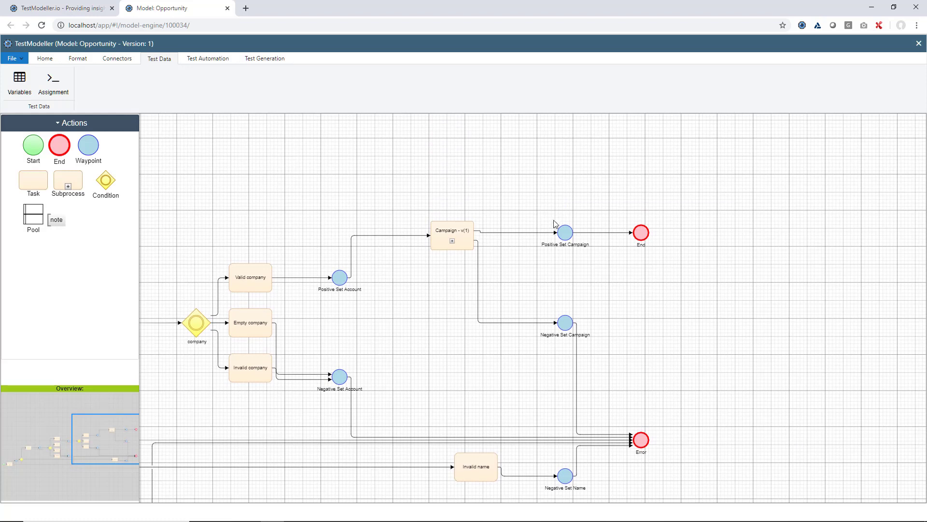
Delete the SplendidCRM UAT - Find Campaign by Type and State automation function from the Positive Set Campaign waypoint.
click(565, 233)
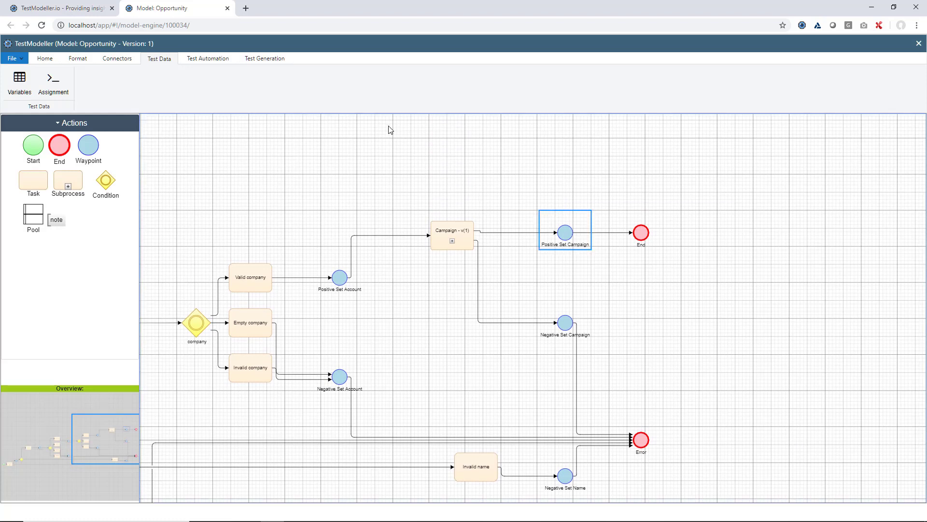
click(206, 61)
click(45, 79)
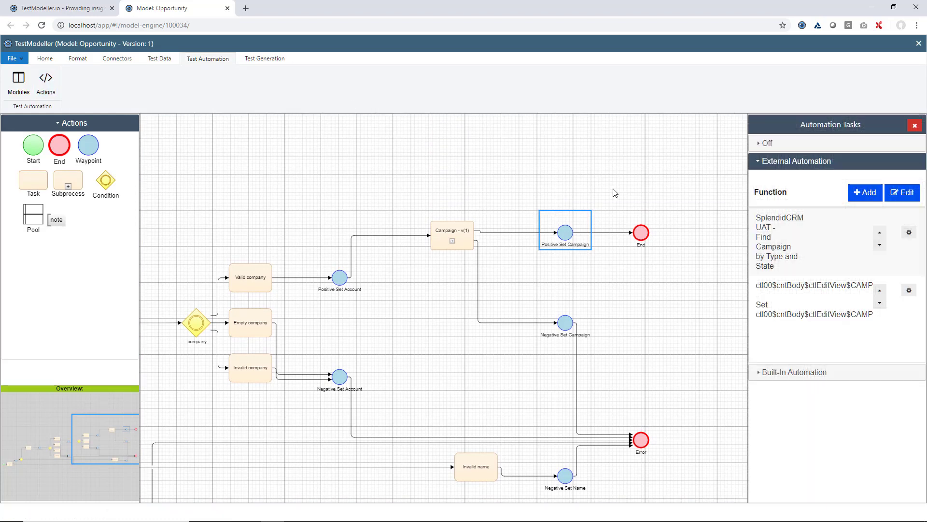
click(910, 232)
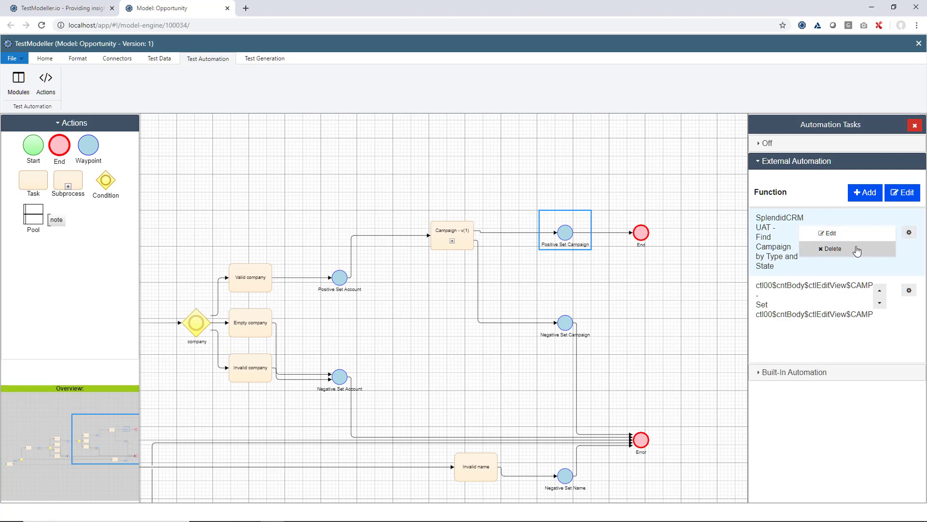
click(857, 250)
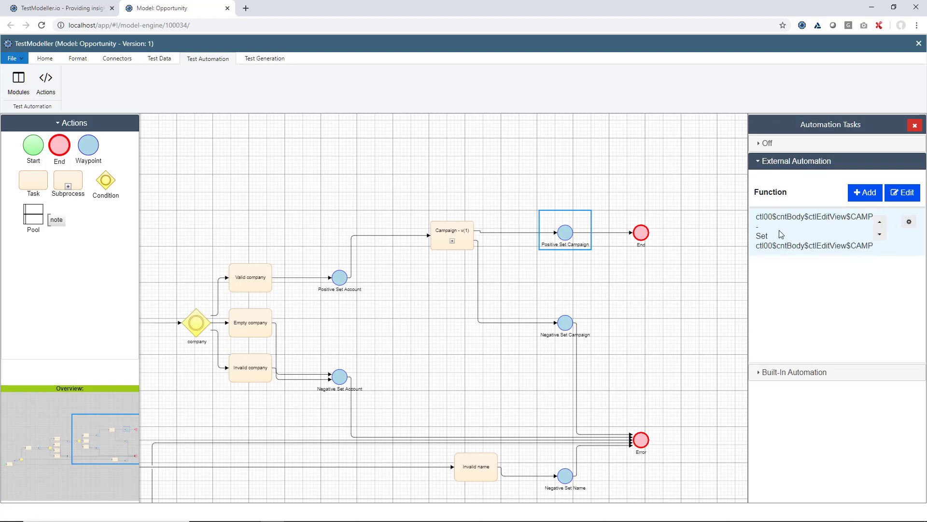
Set the parameter of Positive Set Campaign's remaining automation function to the CampaignName variable and save it.
click(909, 223)
click(829, 223)
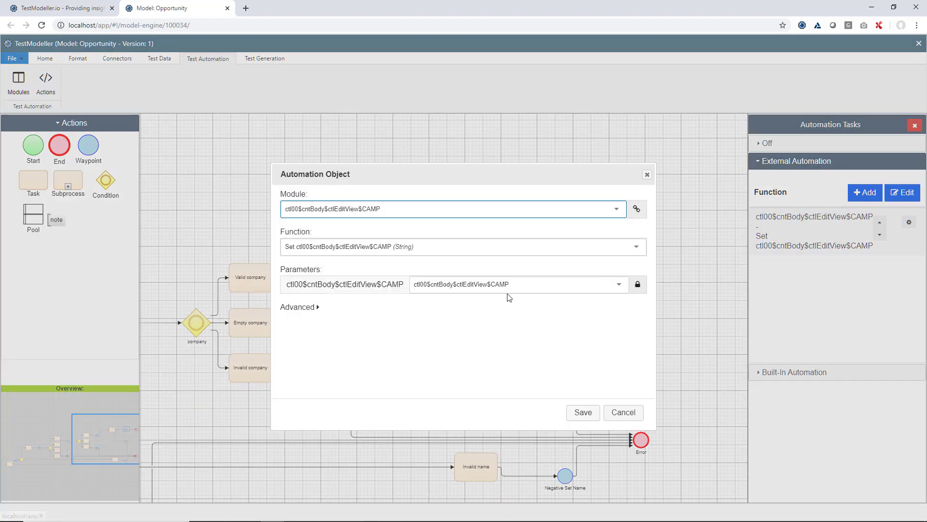
click(562, 285)
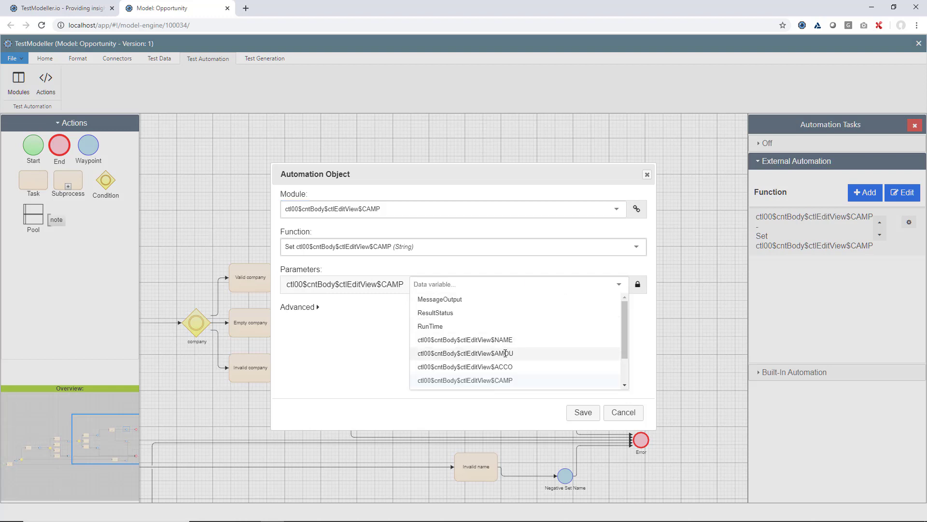
scroll(550, 385, down, 2)
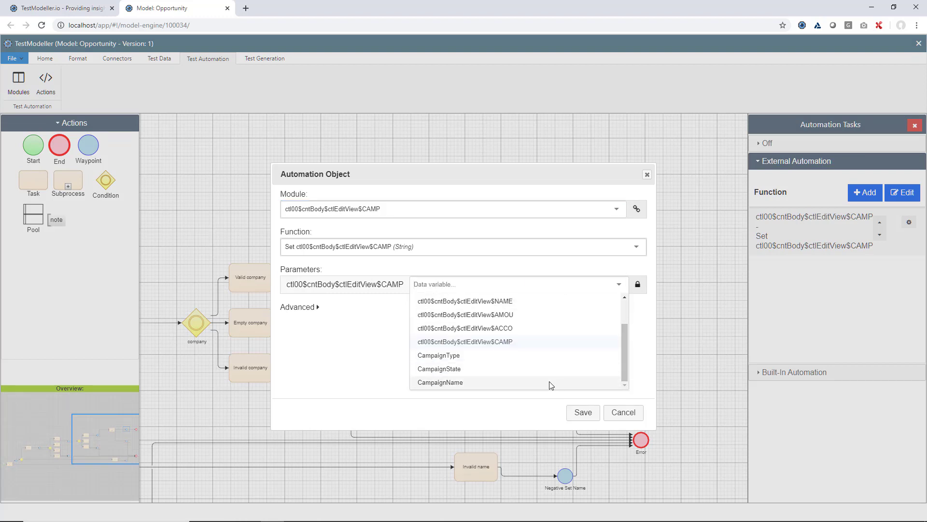
click(550, 384)
click(586, 412)
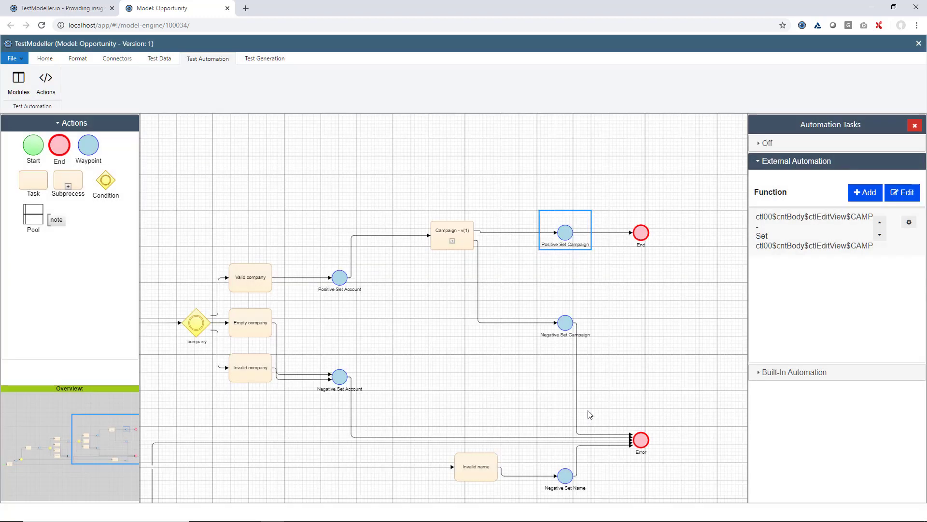
Assign the CampaignName variable to the parameter of Negative Set Campaign's automation function and save it.
click(566, 327)
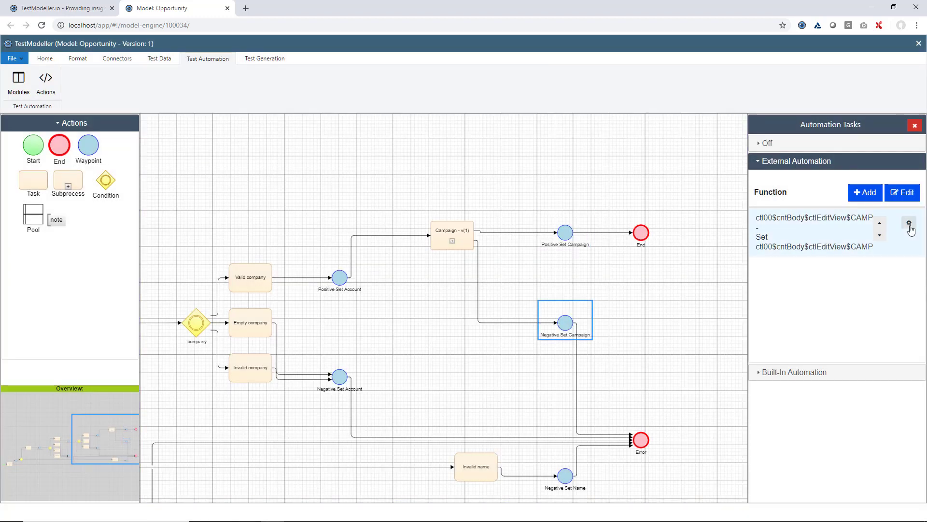
click(909, 223)
click(882, 229)
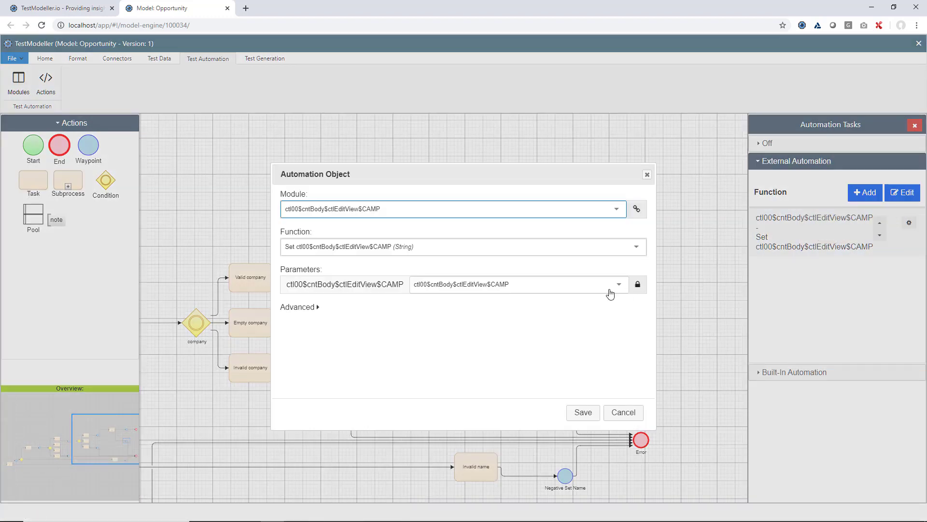
click(608, 291)
scroll(626, 369, down, 2)
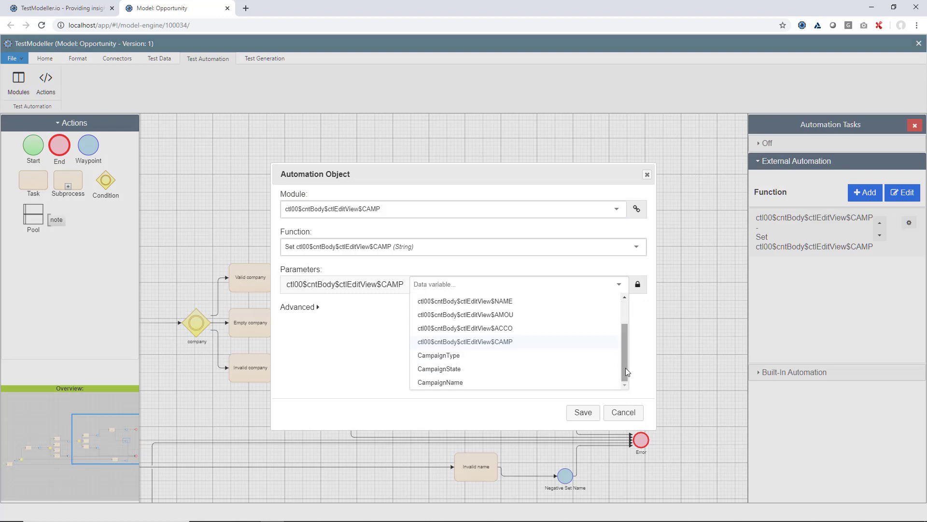
click(575, 386)
click(581, 412)
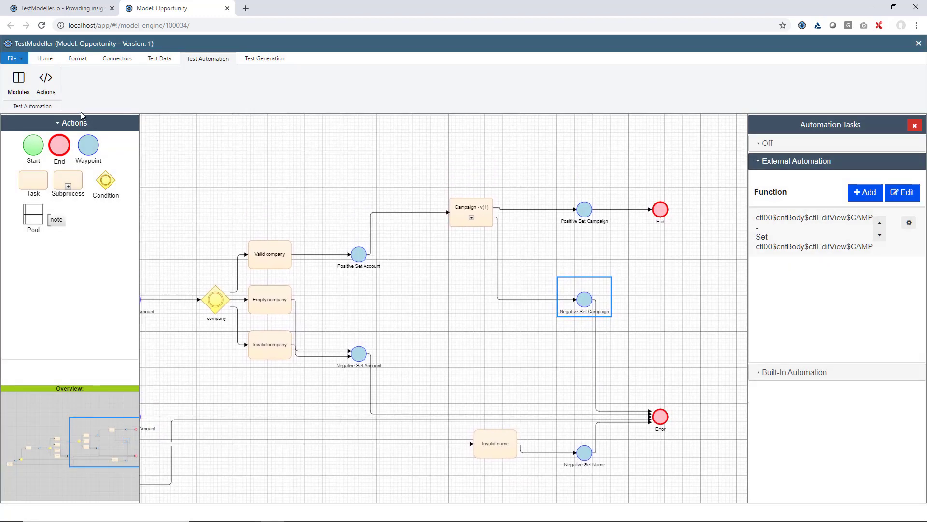
Save the Opportunity model as the current version, number 1.
click(46, 59)
click(42, 85)
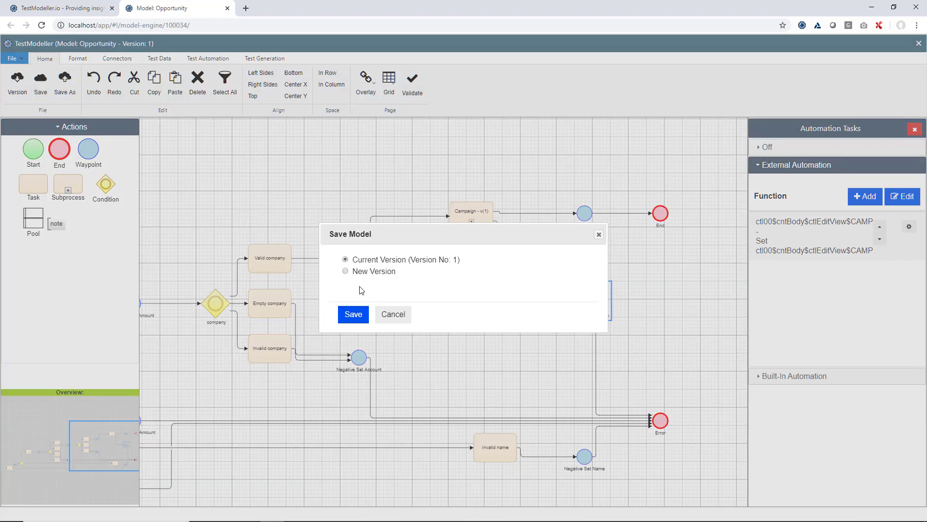
click(352, 312)
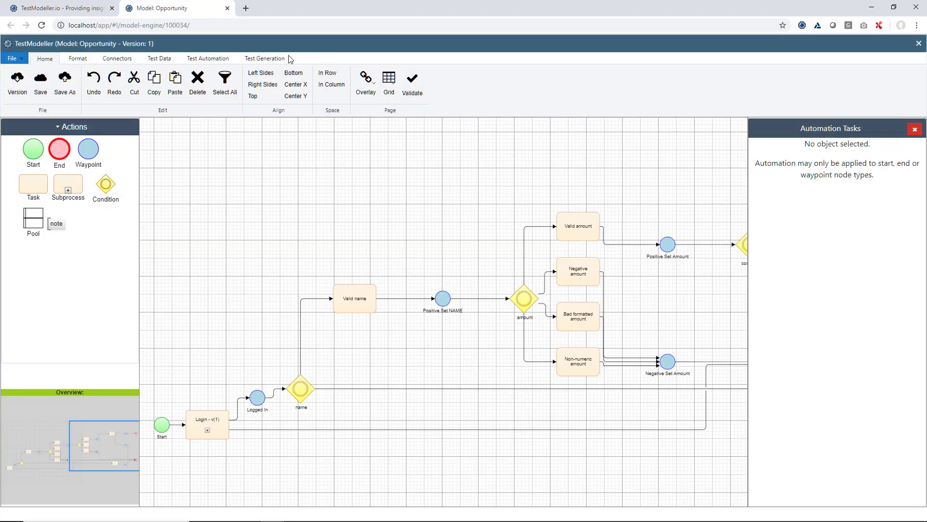
Generate the Opportunity model's test cases using the Default Profile and dismiss the generation progress.
click(280, 59)
click(19, 85)
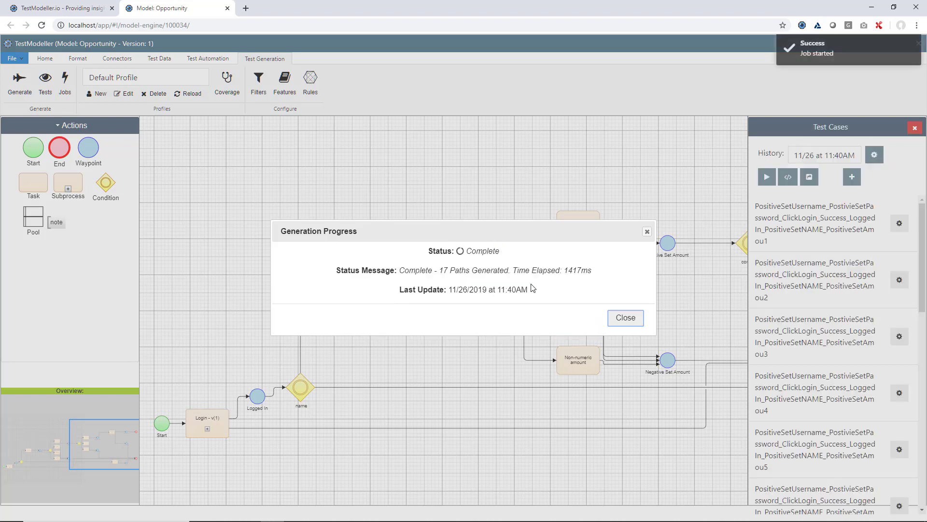
click(628, 318)
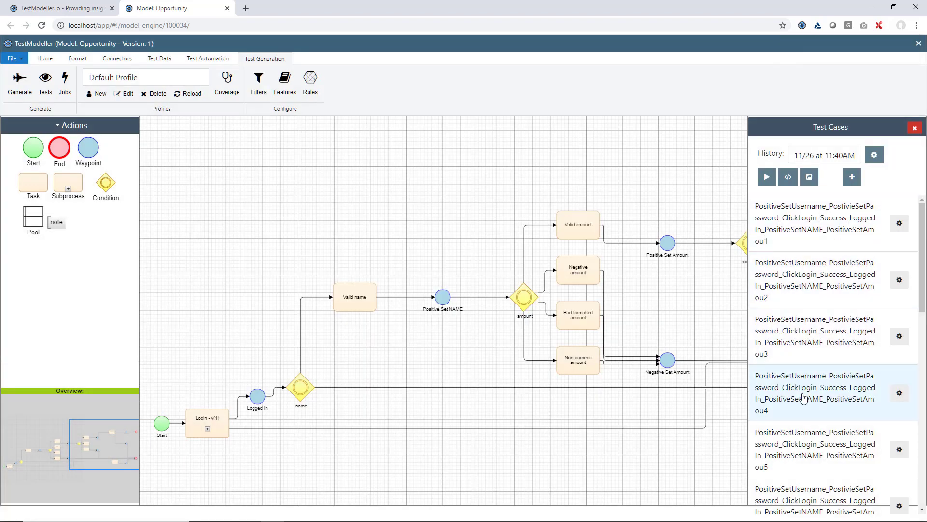
Execute the test suite with the CreateTestsAllocate process, UFT Allocation code template and SplendidUAT UFT allocation pool.
click(768, 177)
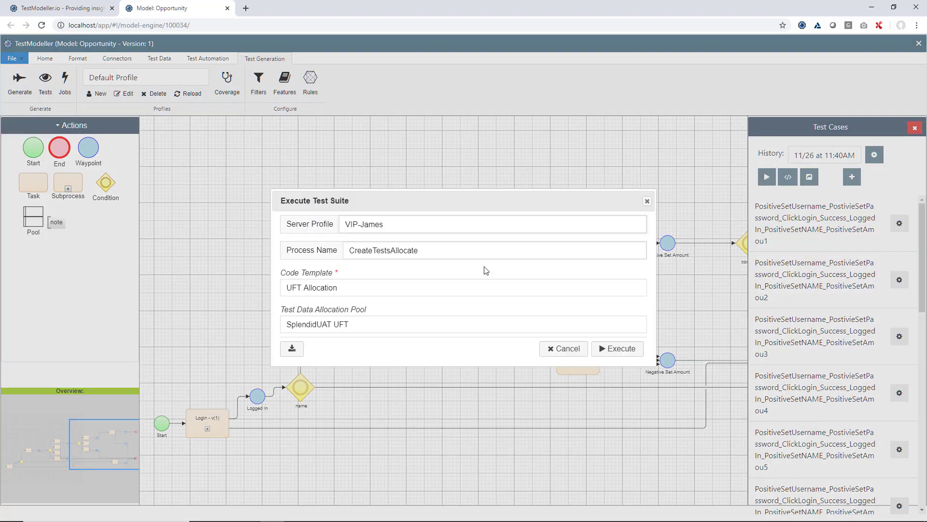
click(473, 321)
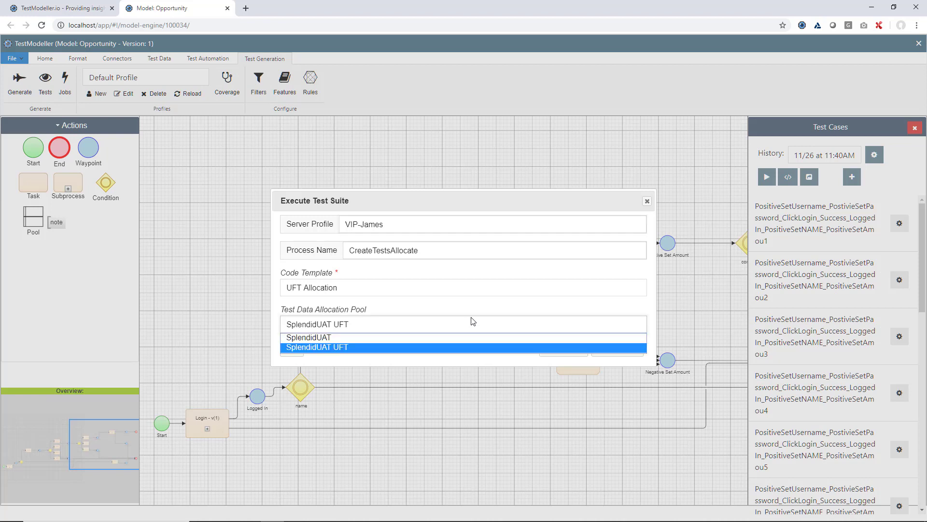
click(452, 346)
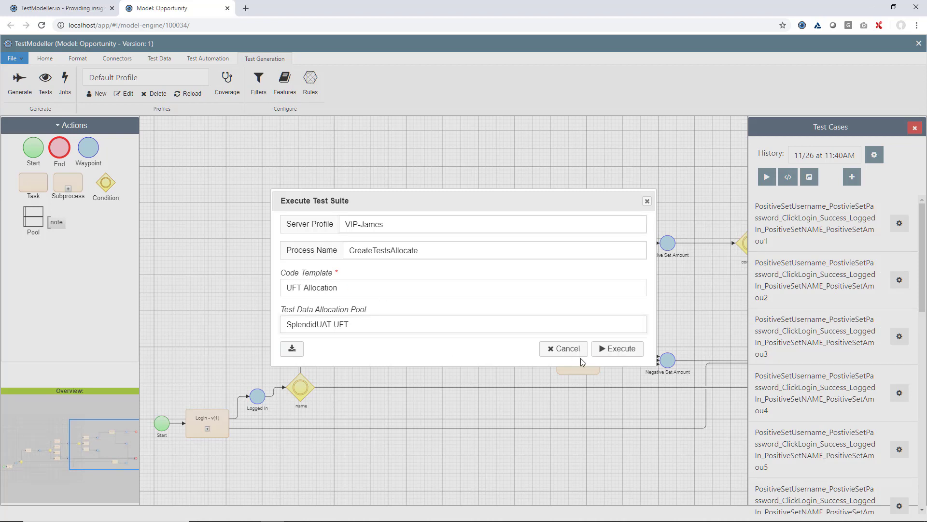
click(617, 349)
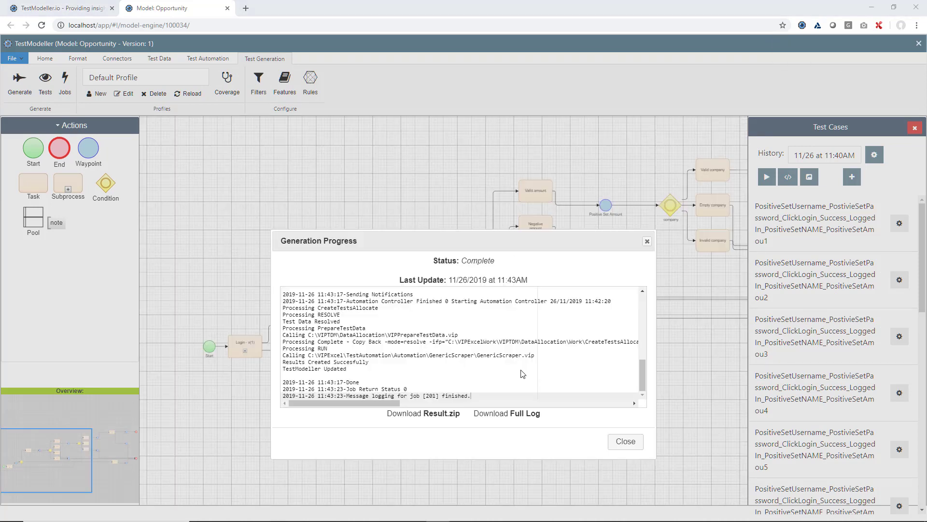
click(488, 316)
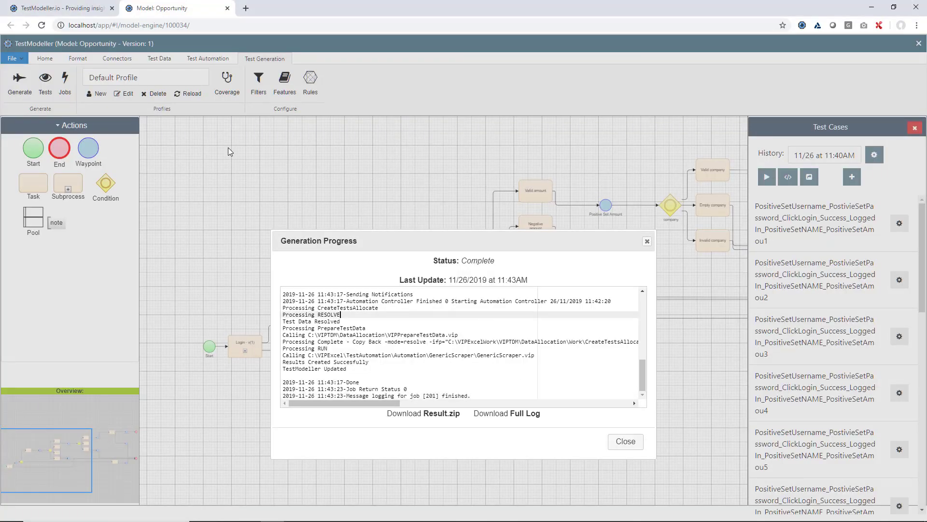
Refresh the allocation pools in the Testmodeller.io portal, open SplendidUAT UFT and look through its allocated tests.
click(77, 7)
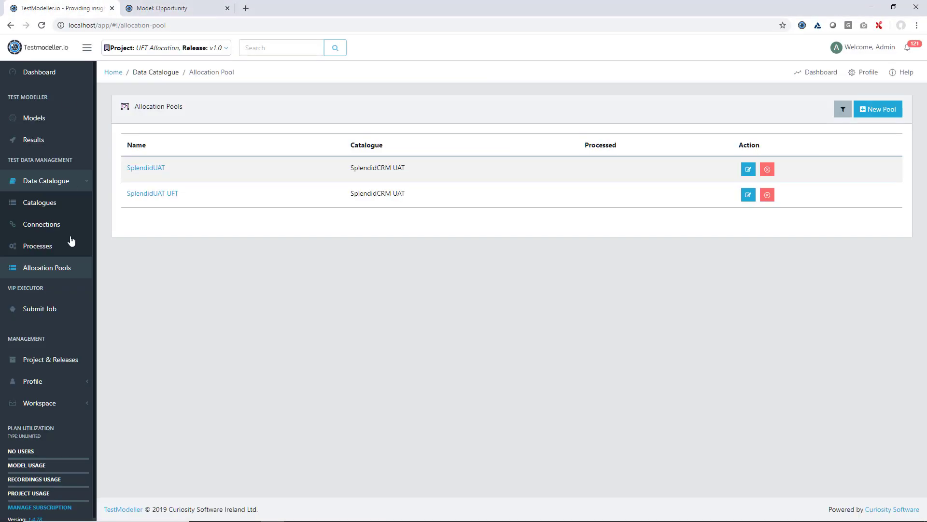
click(41, 25)
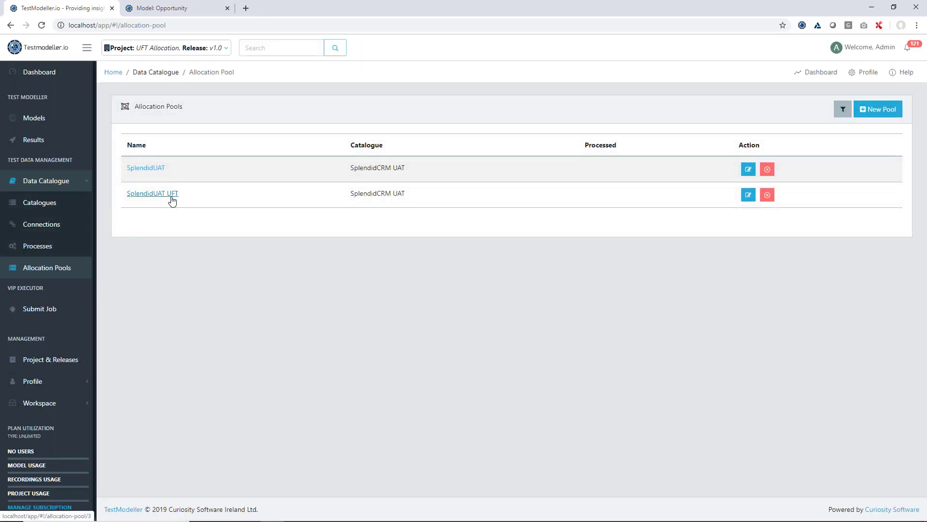
click(172, 199)
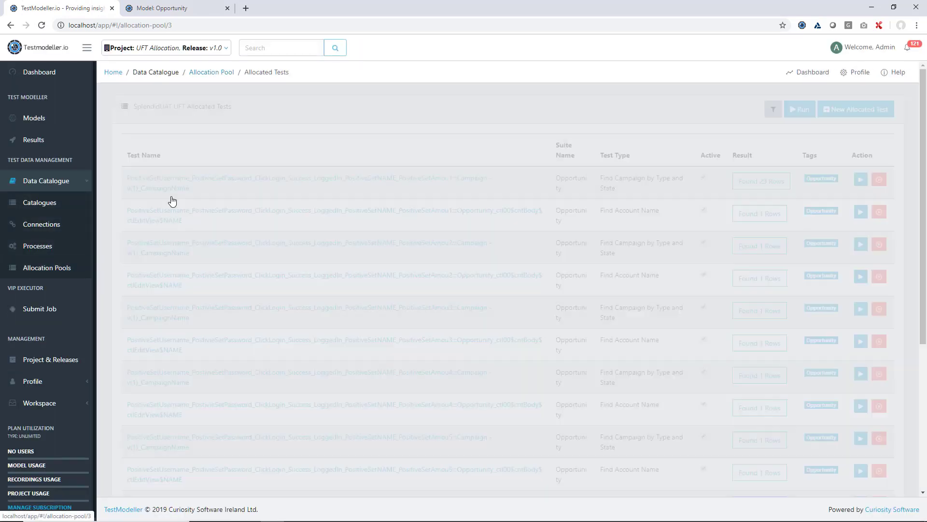
scroll(282, 394, down, 4)
scroll(284, 395, up, 4)
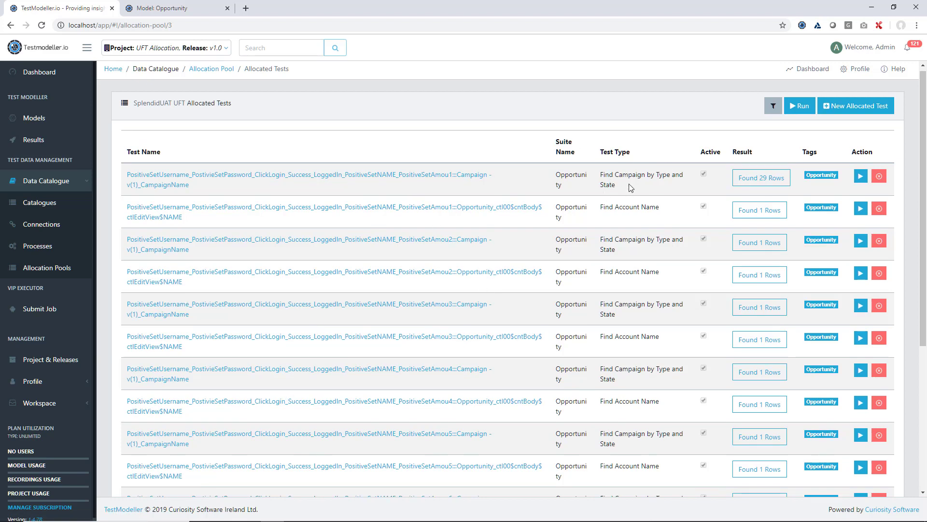
Open the Amou1 CampaignName allocated test and examine its parameters and actual results.
click(428, 179)
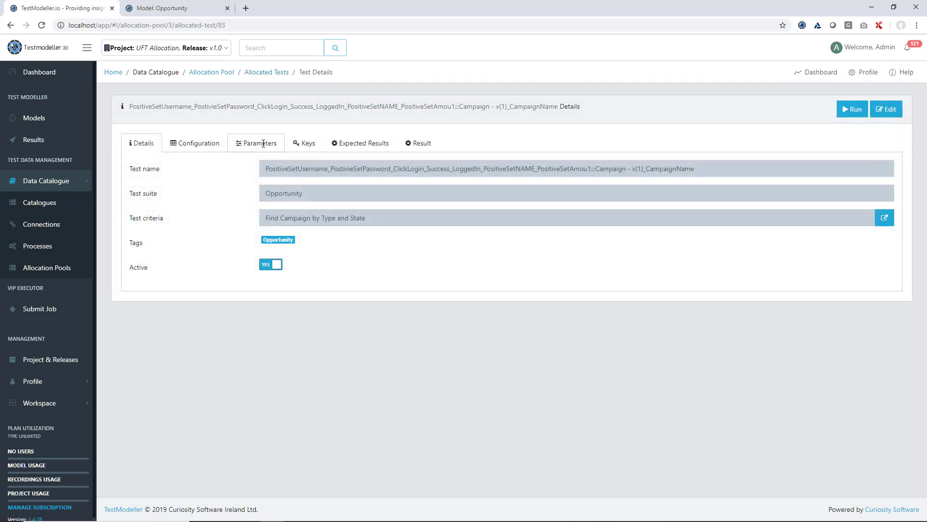
click(263, 144)
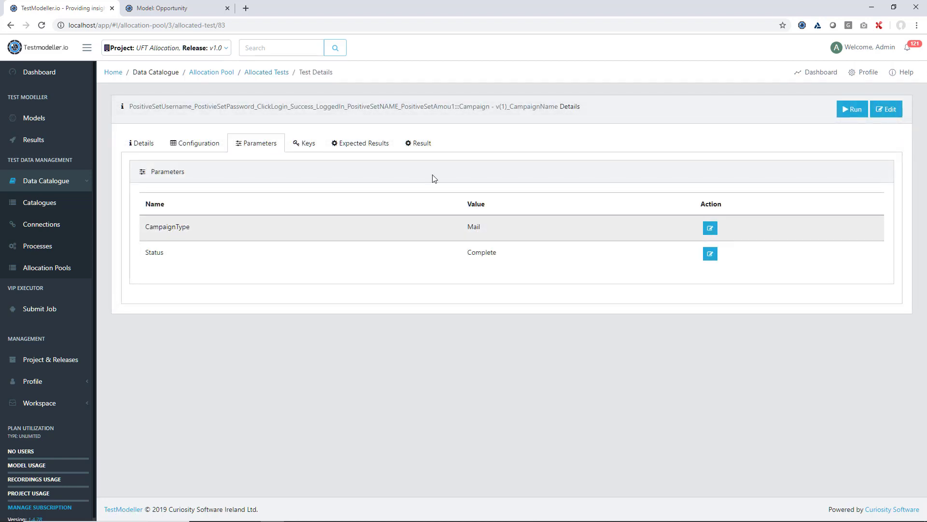
click(418, 144)
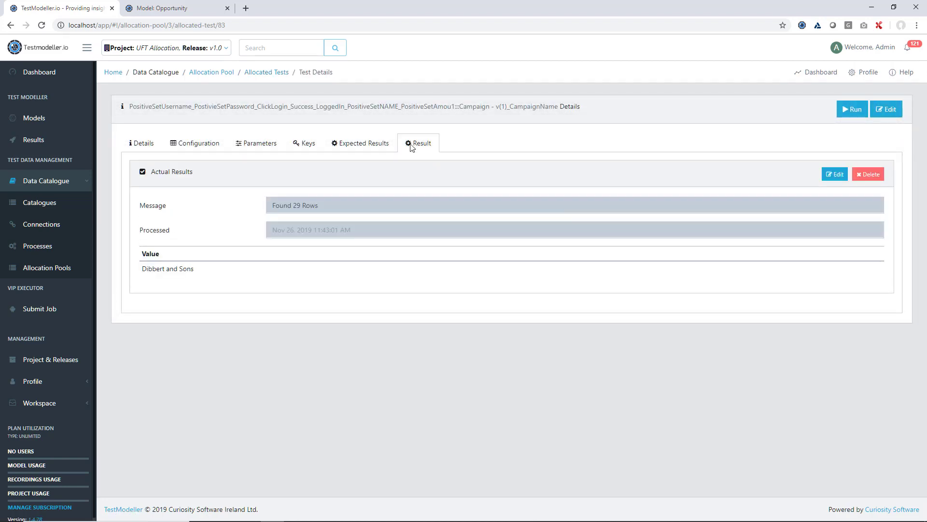
Return to the allocated tests and examine the parameters of the Amou2 CampaignName test.
click(10, 25)
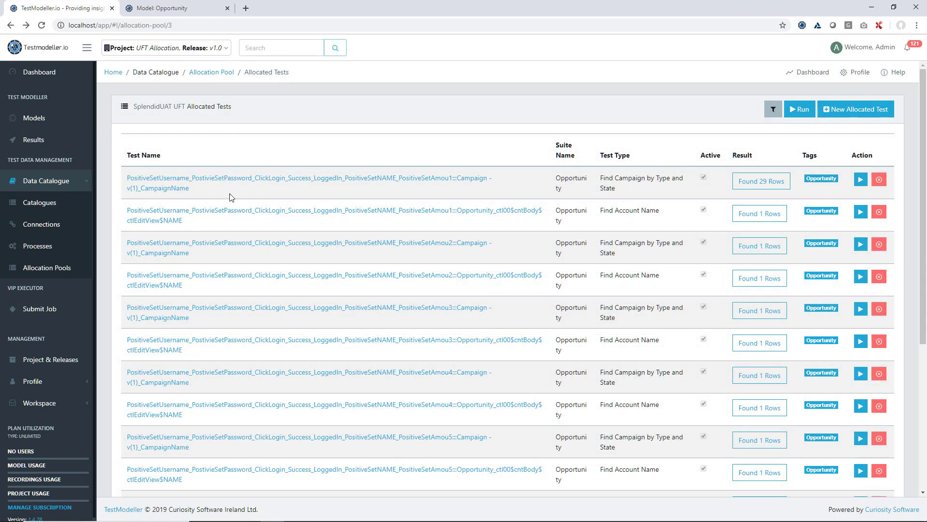
click(249, 247)
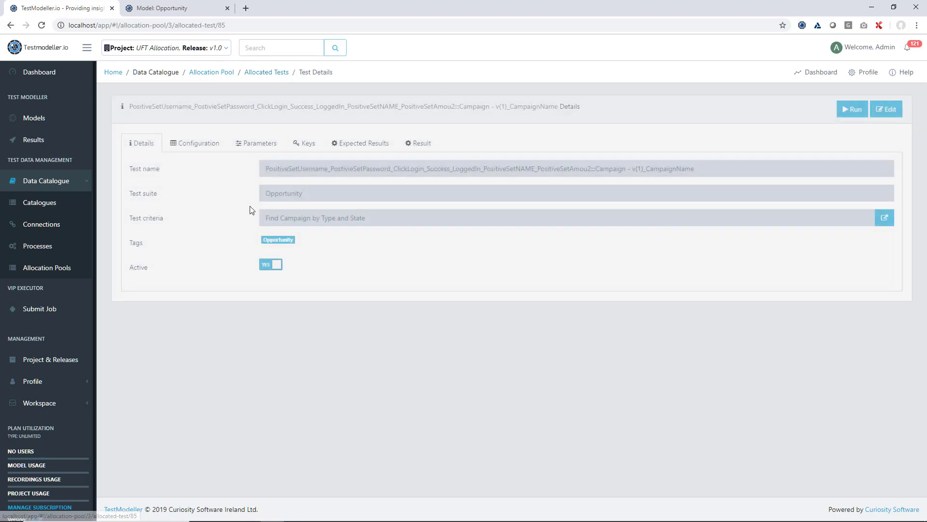
click(262, 145)
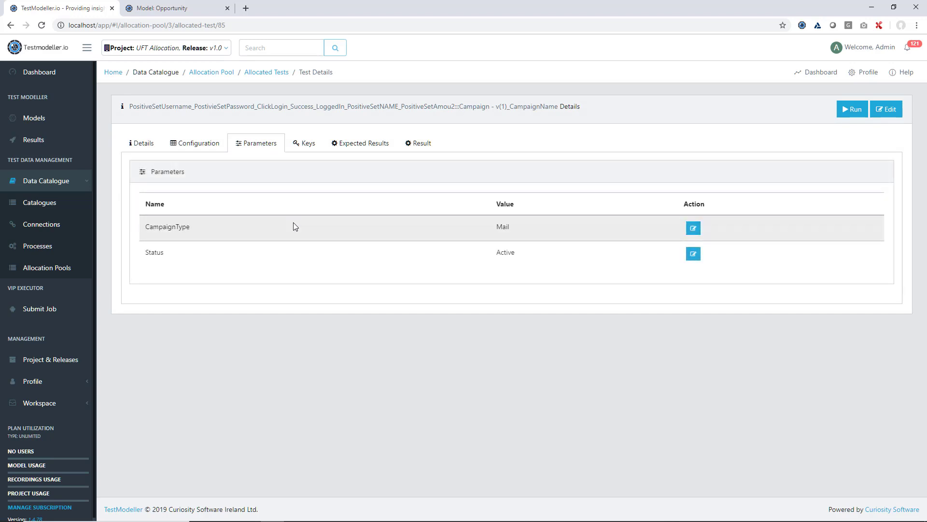
Return to the allocated tests and examine the parameters and result of the Amou4 CampaignName test.
click(266, 72)
scroll(224, 250, down, 3)
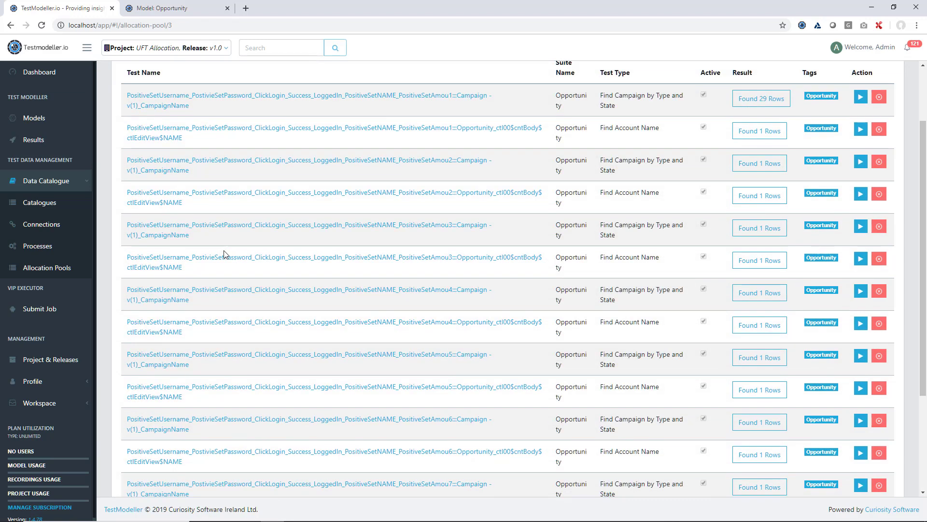
click(237, 294)
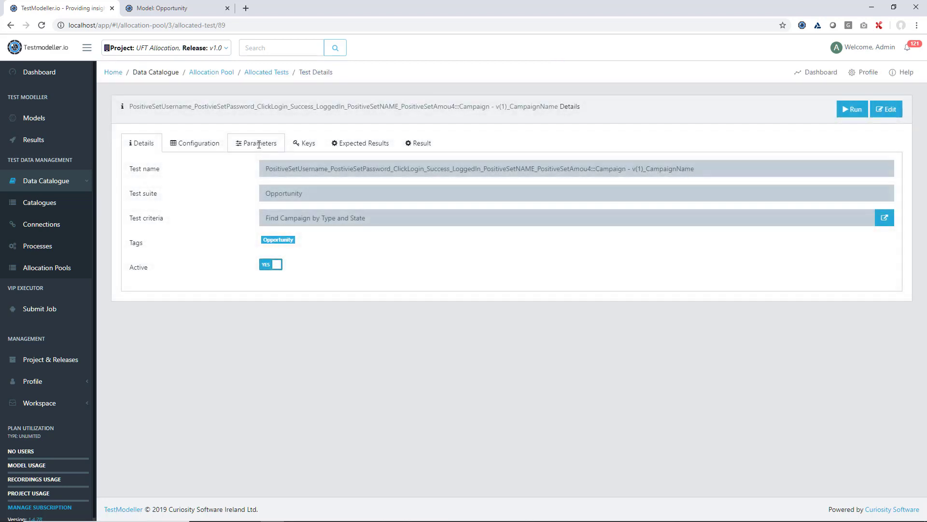
click(257, 143)
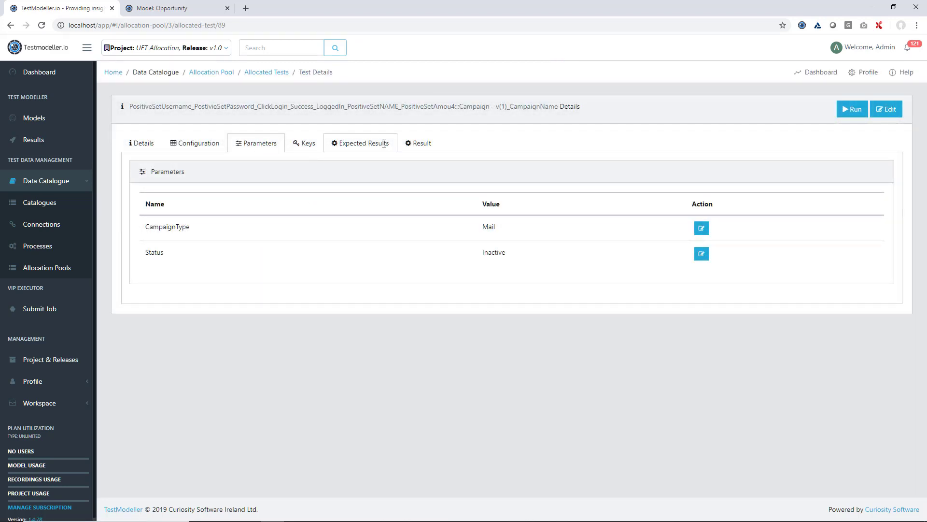
click(410, 144)
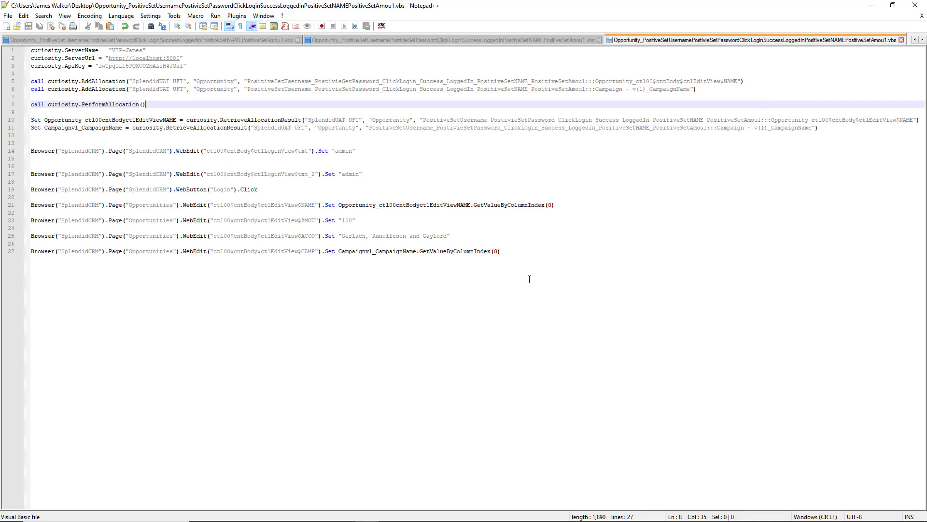
Examine the generated Amou1 UFT script in Notepad++, including the line that sets the campaign field.
click(529, 279)
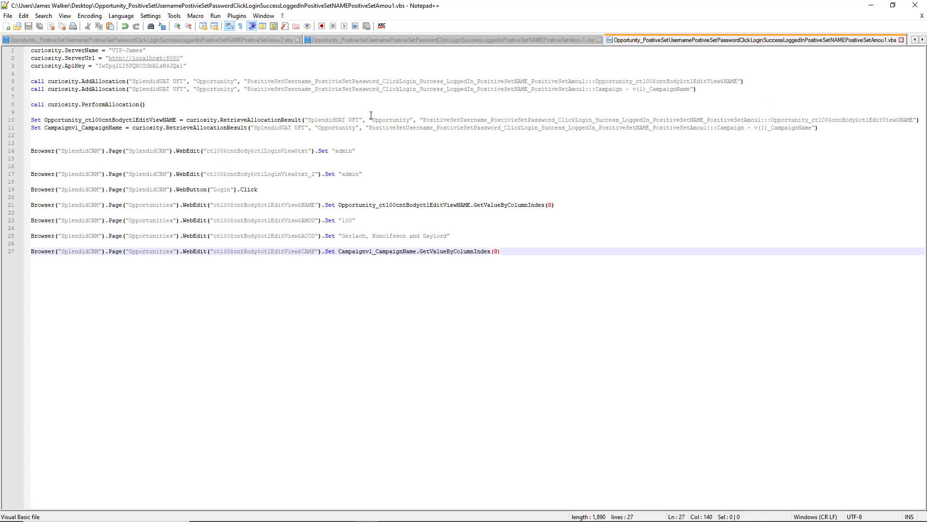